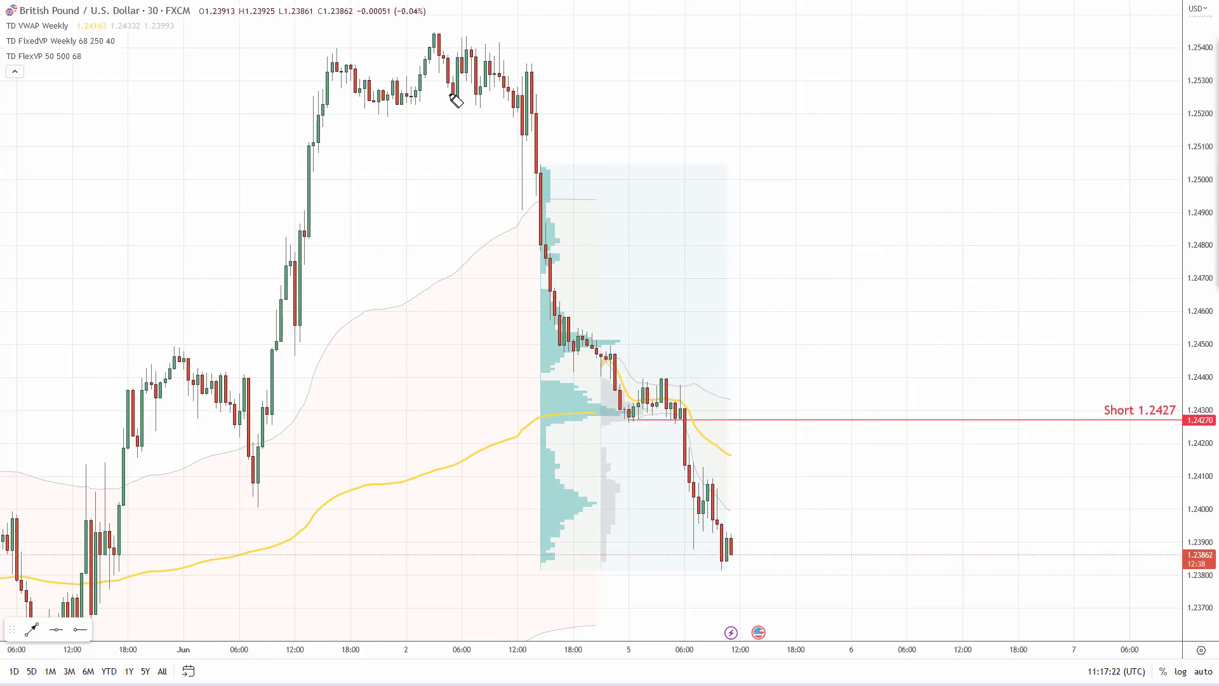
# Step: Underline the GBP/USD title in pink, arrow down the sell-off, circle the 1.2430 node, and box the consolidation
pyautogui.moveTo(15, 21); pyautogui.dragTo(214, 20)
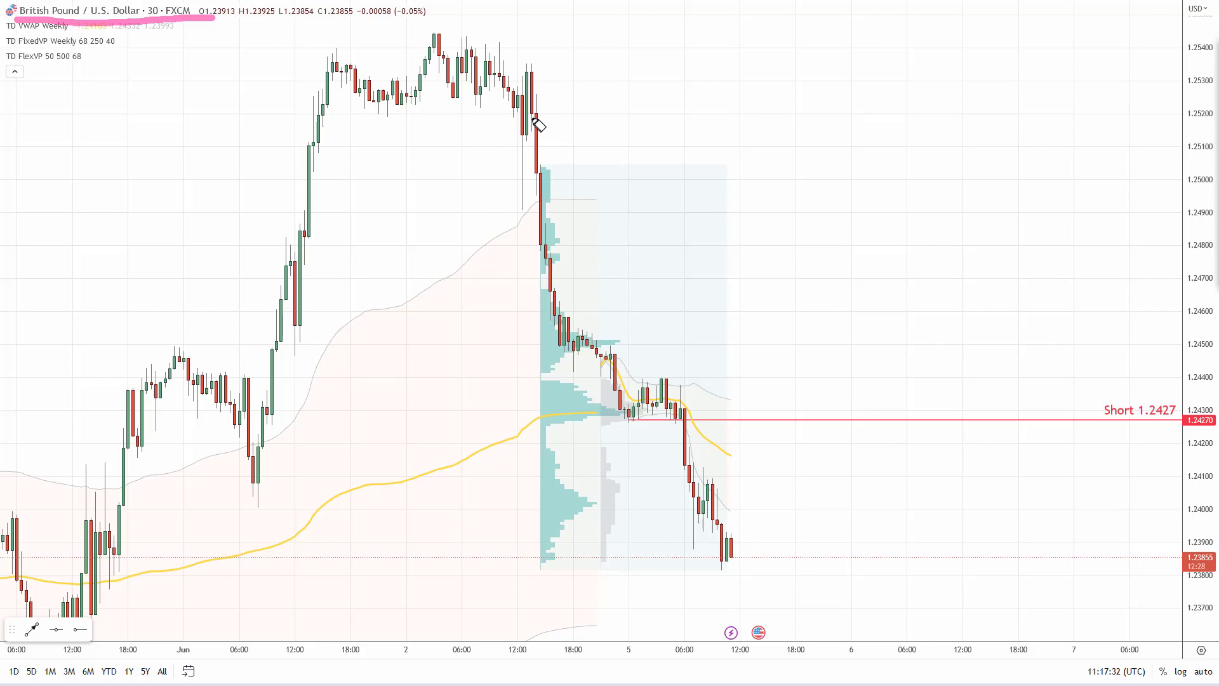
pyautogui.moveTo(535, 120)
pyautogui.mouseDown()
pyautogui.moveTo(575, 278)
pyautogui.moveTo(697, 620)
pyautogui.moveTo(696, 585)
pyautogui.moveTo(698, 625)
pyautogui.moveTo(666, 603)
pyautogui.mouseUp()
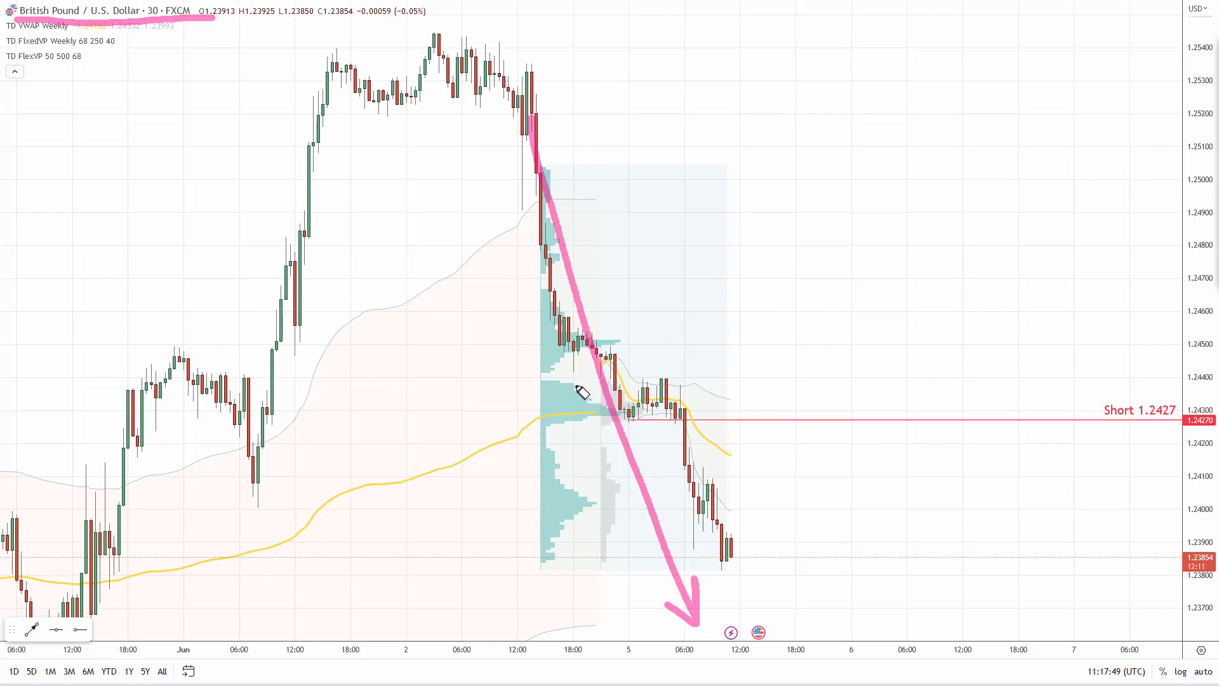
pyautogui.moveTo(580, 385); pyautogui.dragTo(560, 386)
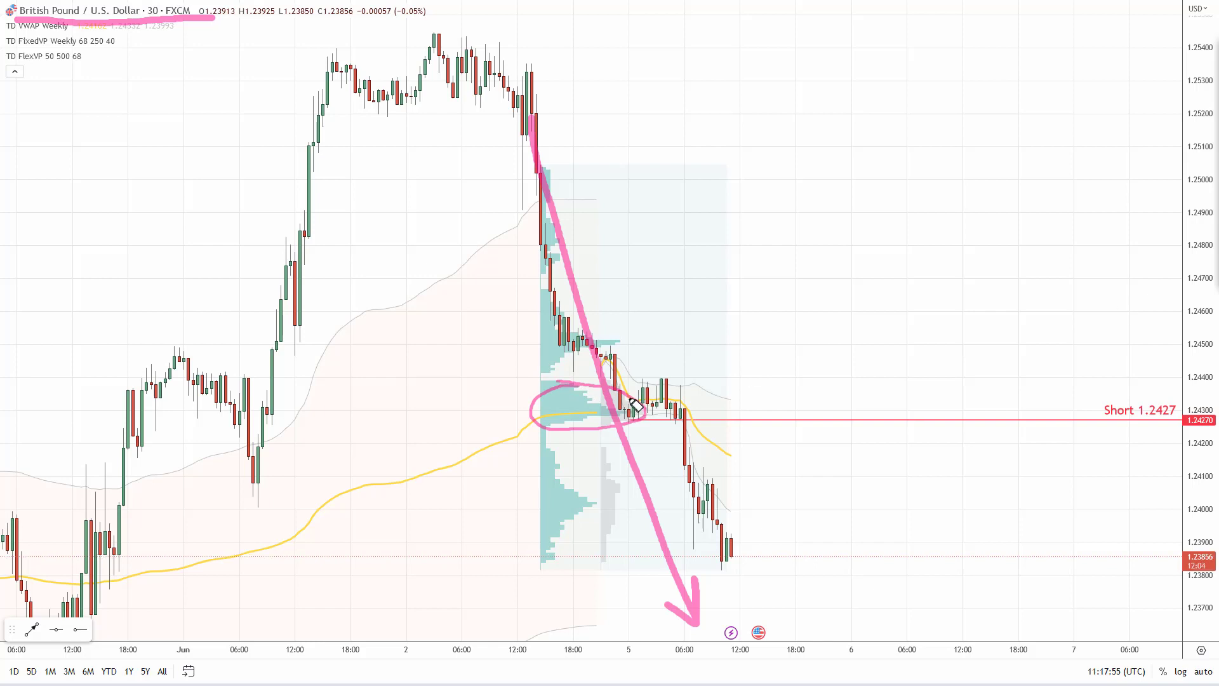
pyautogui.moveTo(613, 384)
pyautogui.mouseDown()
pyautogui.moveTo(635, 383)
pyautogui.moveTo(701, 421)
pyautogui.moveTo(635, 425)
pyautogui.mouseUp()
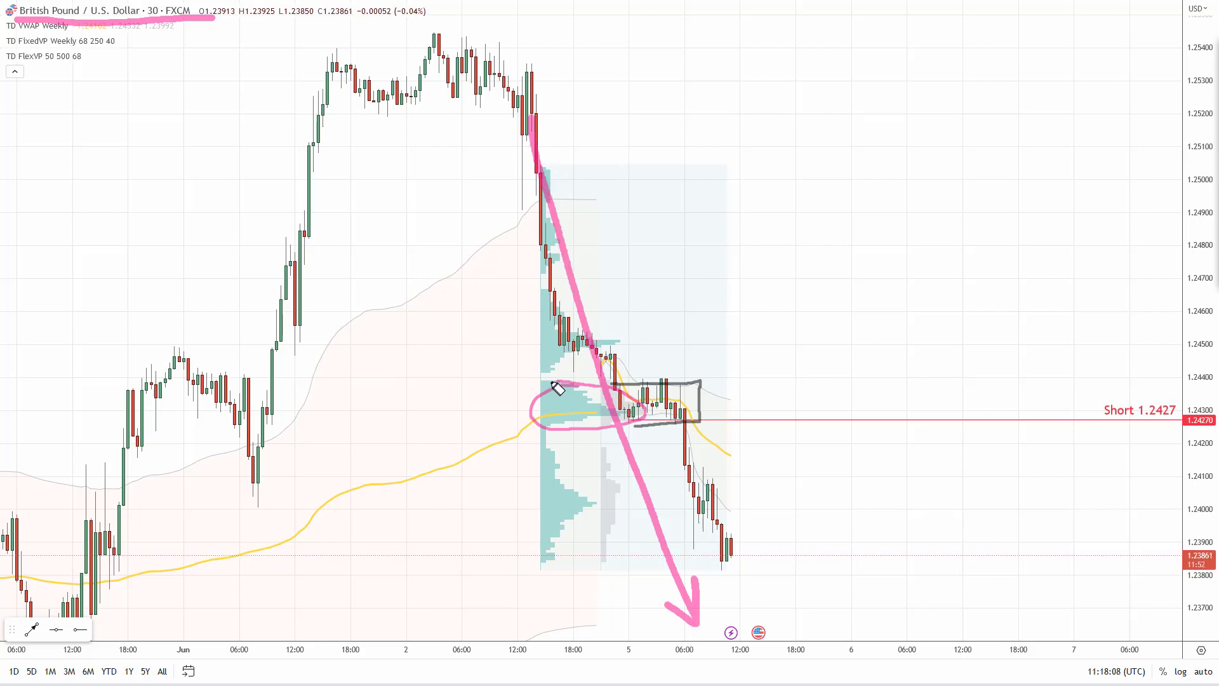
# Step: Retrace the box, ellipse and arrow in dark grey, then sketch a rise to Short 1.2427
pyautogui.moveTo(558, 389)
pyautogui.mouseDown()
pyautogui.moveTo(704, 395)
pyautogui.moveTo(601, 433)
pyautogui.moveTo(529, 385)
pyautogui.moveTo(574, 387)
pyautogui.mouseUp()
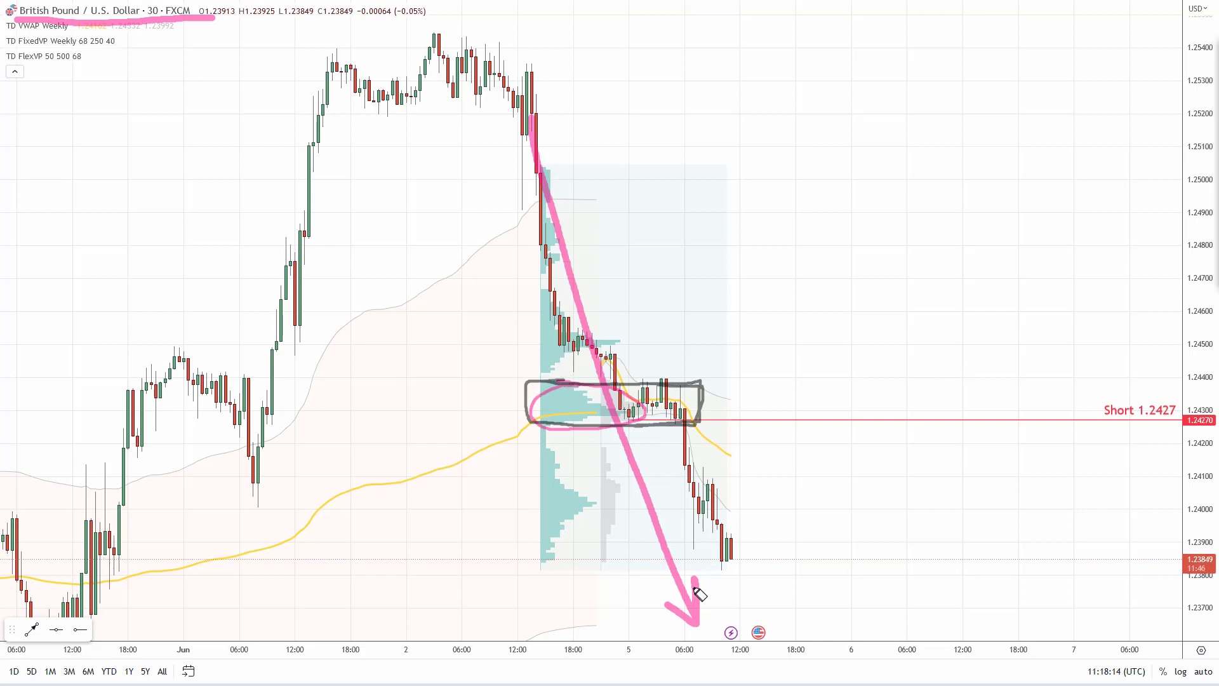
pyautogui.moveTo(597, 390)
pyautogui.mouseDown()
pyautogui.moveTo(538, 411)
pyautogui.moveTo(612, 441)
pyautogui.moveTo(597, 389)
pyautogui.mouseUp()
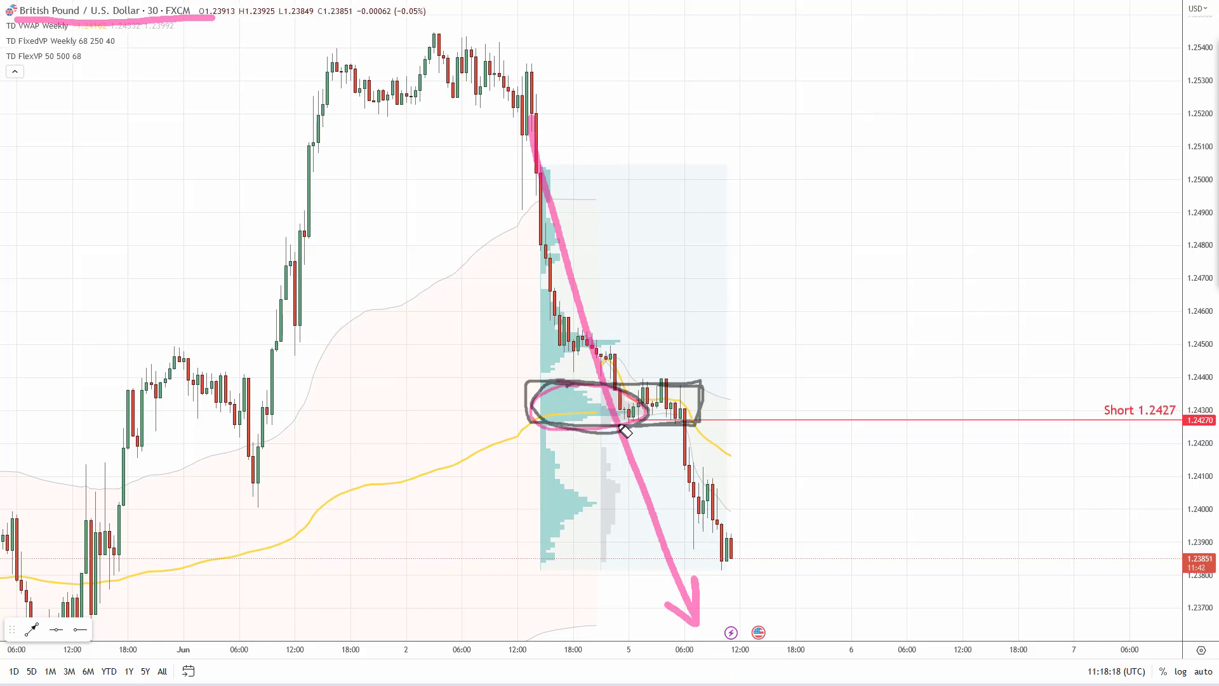
pyautogui.moveTo(624, 431)
pyautogui.mouseDown()
pyautogui.moveTo(705, 617)
pyautogui.moveTo(680, 613)
pyautogui.mouseUp()
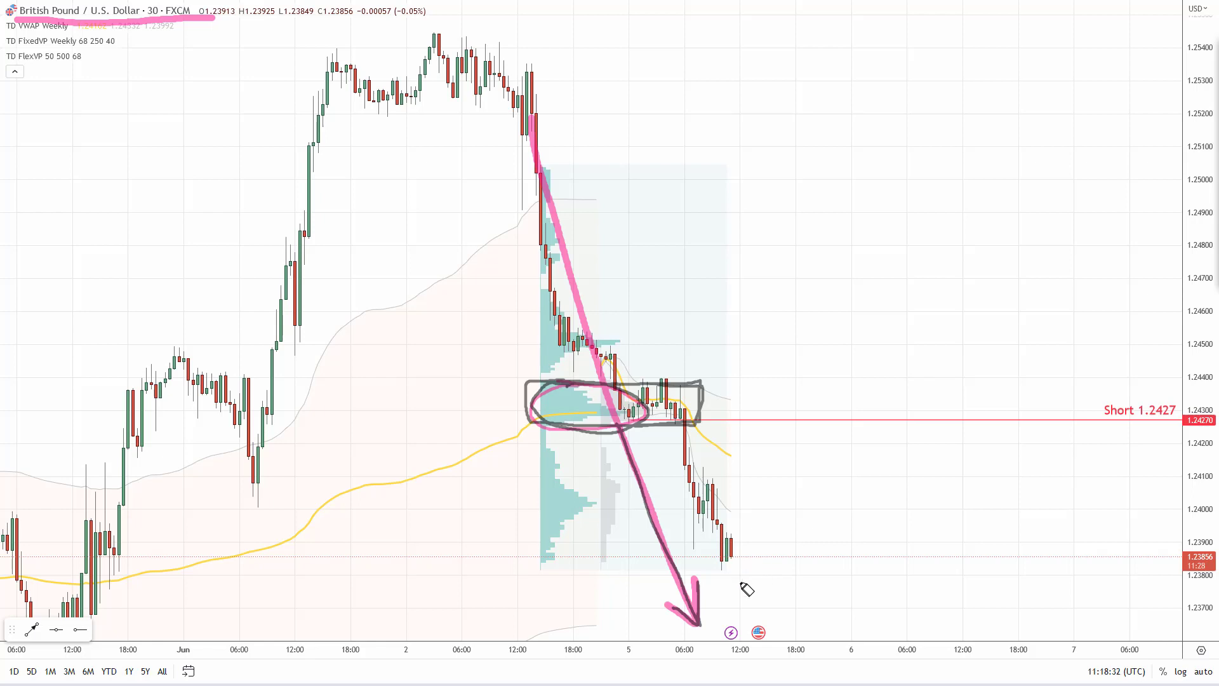
pyautogui.moveTo(739, 581)
pyautogui.mouseDown()
pyautogui.moveTo(914, 449)
pyautogui.moveTo(922, 423)
pyautogui.moveTo(1012, 508)
pyautogui.moveTo(983, 507)
pyautogui.mouseUp()
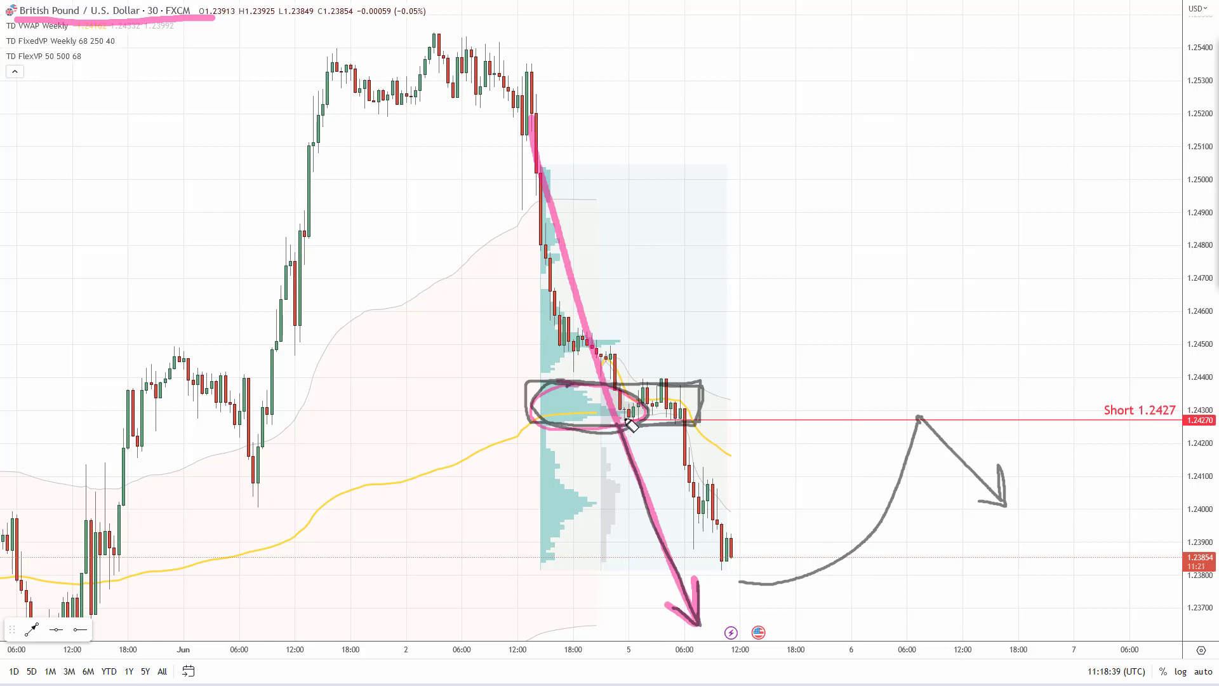
# Step: Trace the Short 1.2427 line and label in pink and retrace the projected bounce
pyautogui.moveTo(621, 421)
pyautogui.mouseDown()
pyautogui.moveTo(1186, 421)
pyautogui.moveTo(1137, 388)
pyautogui.moveTo(1171, 434)
pyautogui.moveTo(1172, 399)
pyautogui.mouseUp()
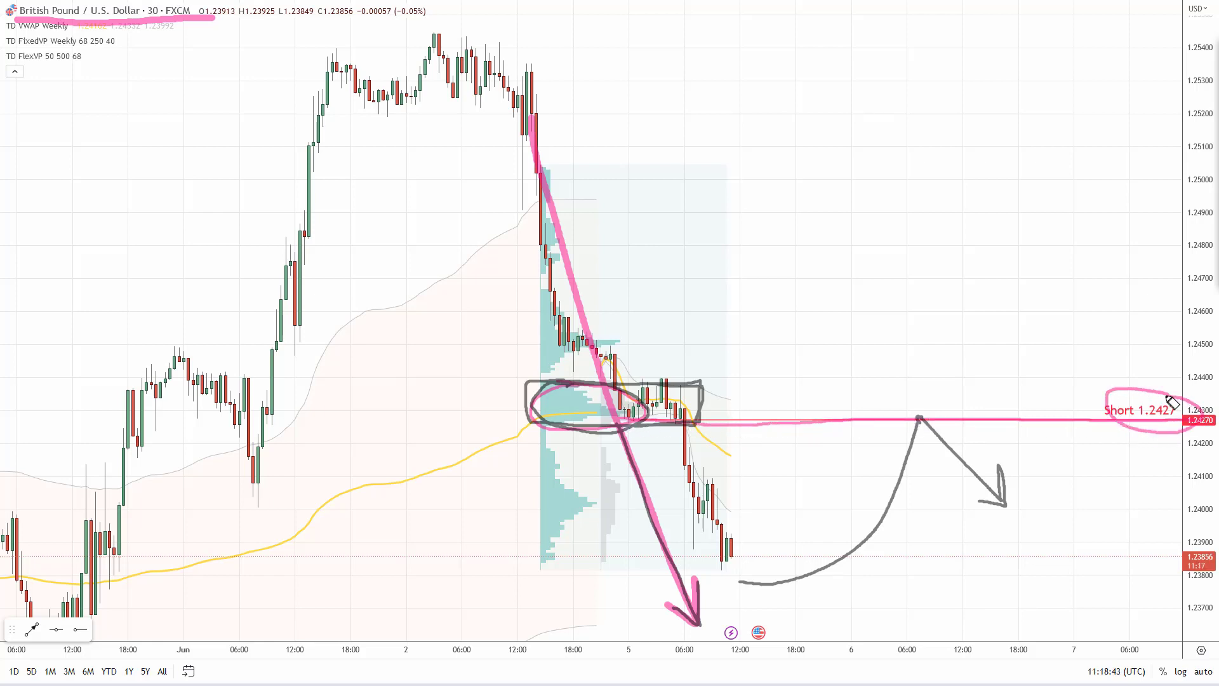
pyautogui.moveTo(534, 422)
pyautogui.mouseDown()
pyautogui.moveTo(626, 420)
pyautogui.moveTo(506, 420)
pyautogui.moveTo(1137, 423)
pyautogui.mouseUp()
pyautogui.moveTo(895, 480)
pyautogui.mouseDown()
pyautogui.moveTo(914, 438)
pyautogui.moveTo(959, 456)
pyautogui.moveTo(998, 495)
pyautogui.moveTo(1001, 471)
pyautogui.moveTo(1006, 503)
pyautogui.moveTo(978, 500)
pyautogui.mouseUp()
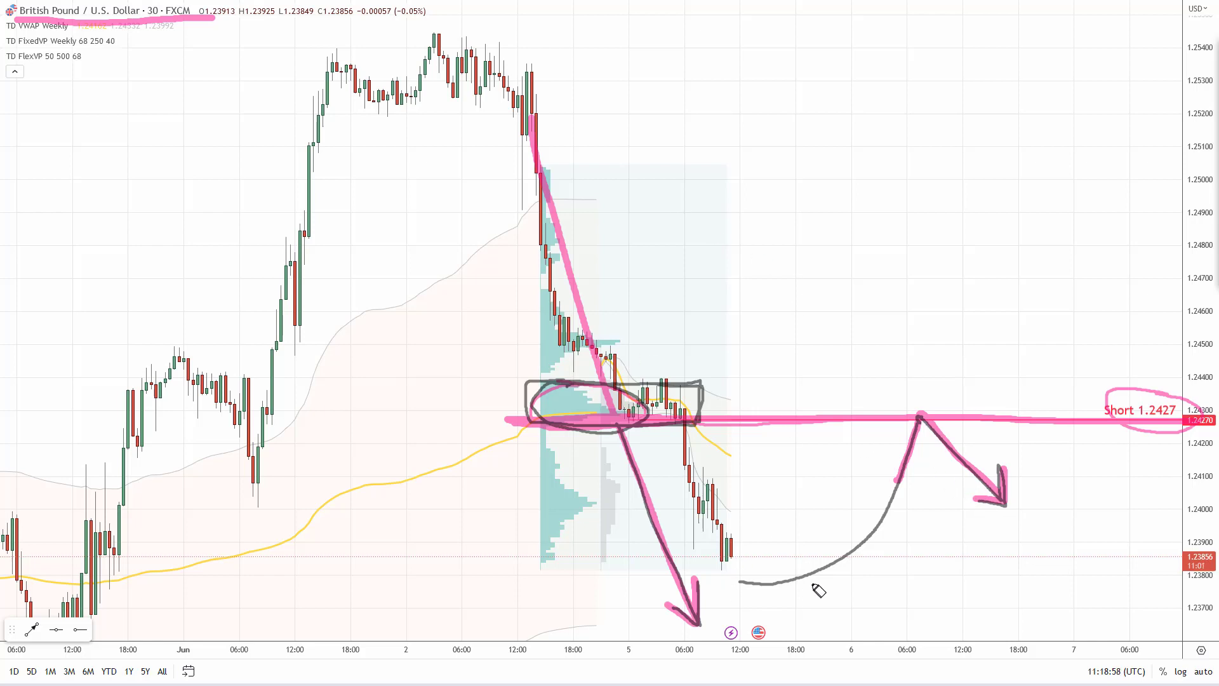
# Step: Mark the retest peak with a line and 'R', box the sell-off, then clear all drawings
pyautogui.moveTo(889, 421); pyautogui.dragTo(960, 420)
pyautogui.moveTo(903, 353); pyautogui.dragTo(904, 401)
pyautogui.moveTo(905, 355)
pyautogui.mouseDown()
pyautogui.moveTo(937, 356)
pyautogui.moveTo(947, 399)
pyautogui.mouseUp()
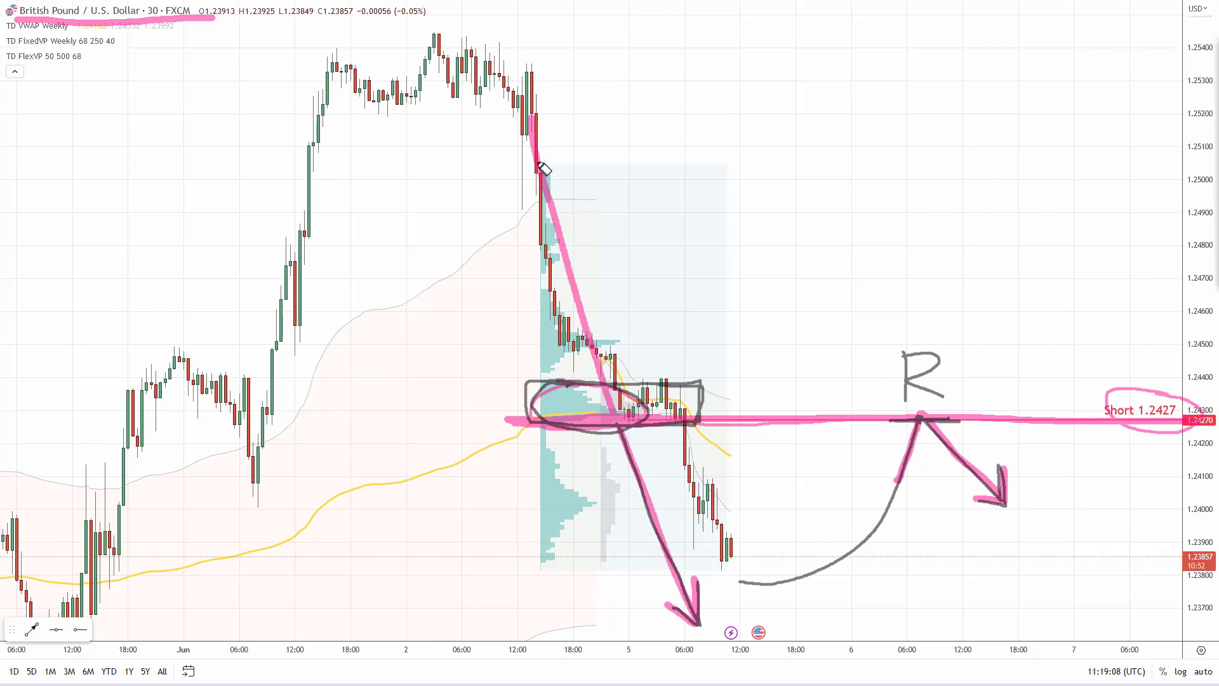
pyautogui.moveTo(541, 166)
pyautogui.mouseDown()
pyautogui.moveTo(551, 586)
pyautogui.moveTo(737, 585)
pyautogui.moveTo(753, 193)
pyautogui.moveTo(554, 88)
pyautogui.moveTo(538, 209)
pyautogui.mouseUp()
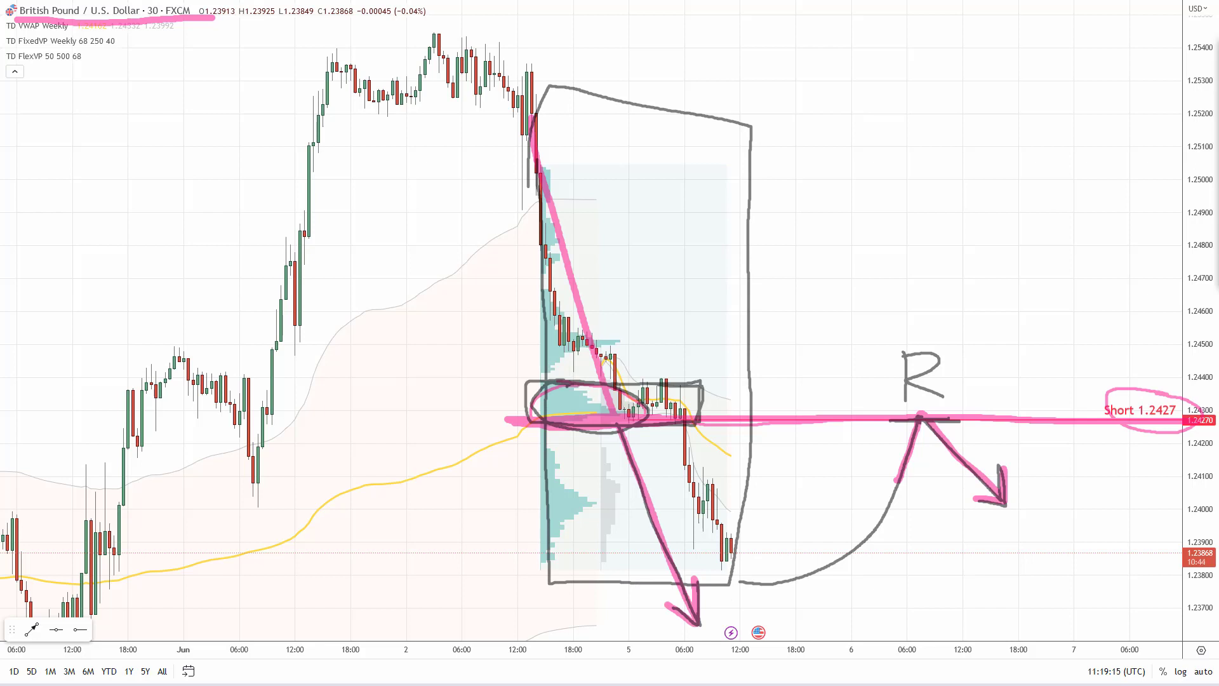
pyautogui.press('Escape')
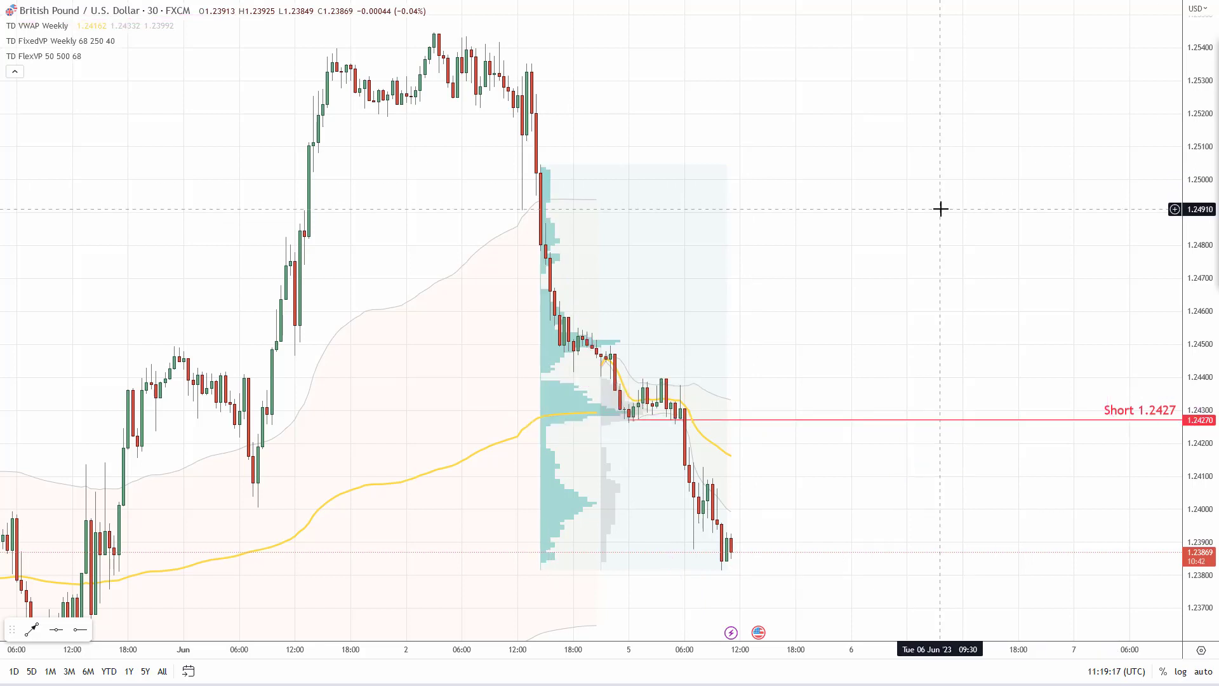
# Step: Load the FXCM AUDJPY chart through symbol search
pyautogui.write('AUDJPY')
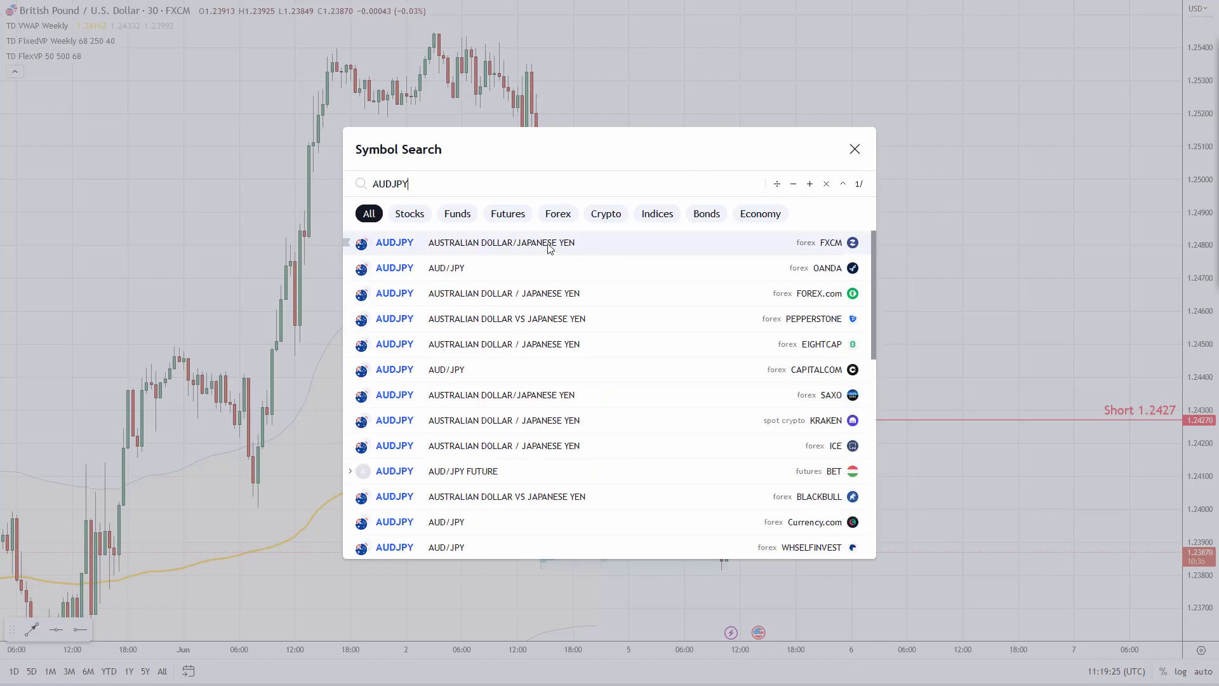
pyautogui.press('Return')
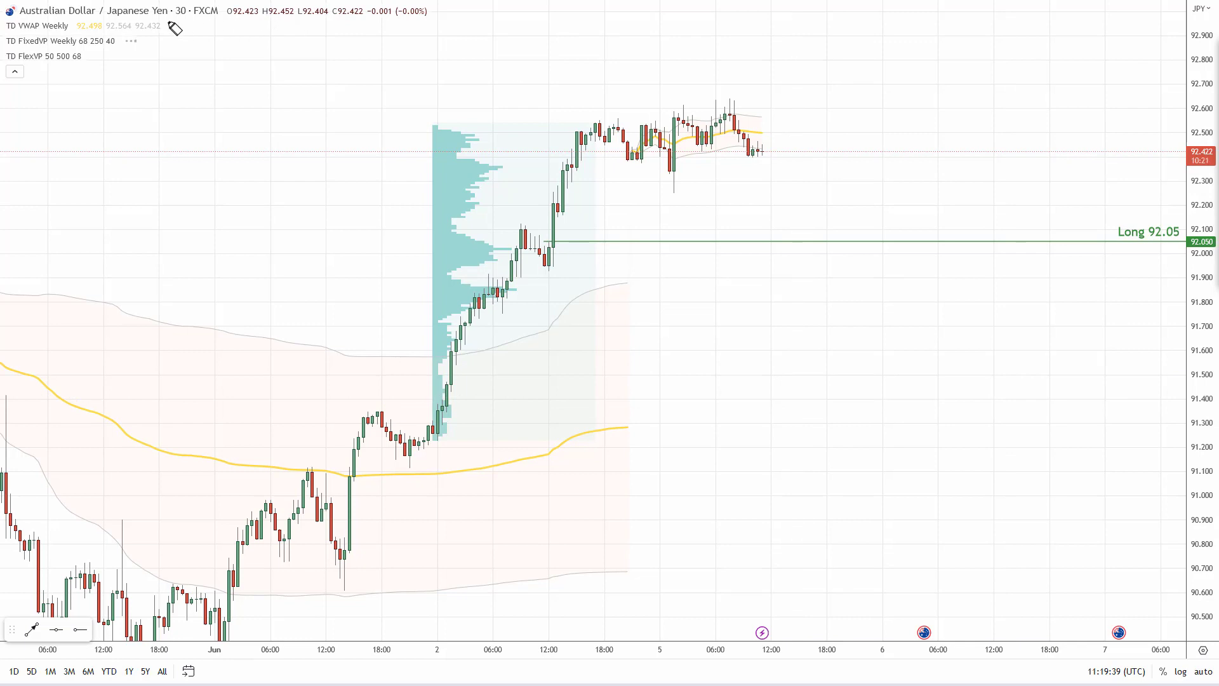
# Step: Underline the AUD/JPY title, arrow up the rally, start the volume profile earlier, box it, and circle 92.05
pyautogui.moveTo(155, 20); pyautogui.dragTo(226, 20)
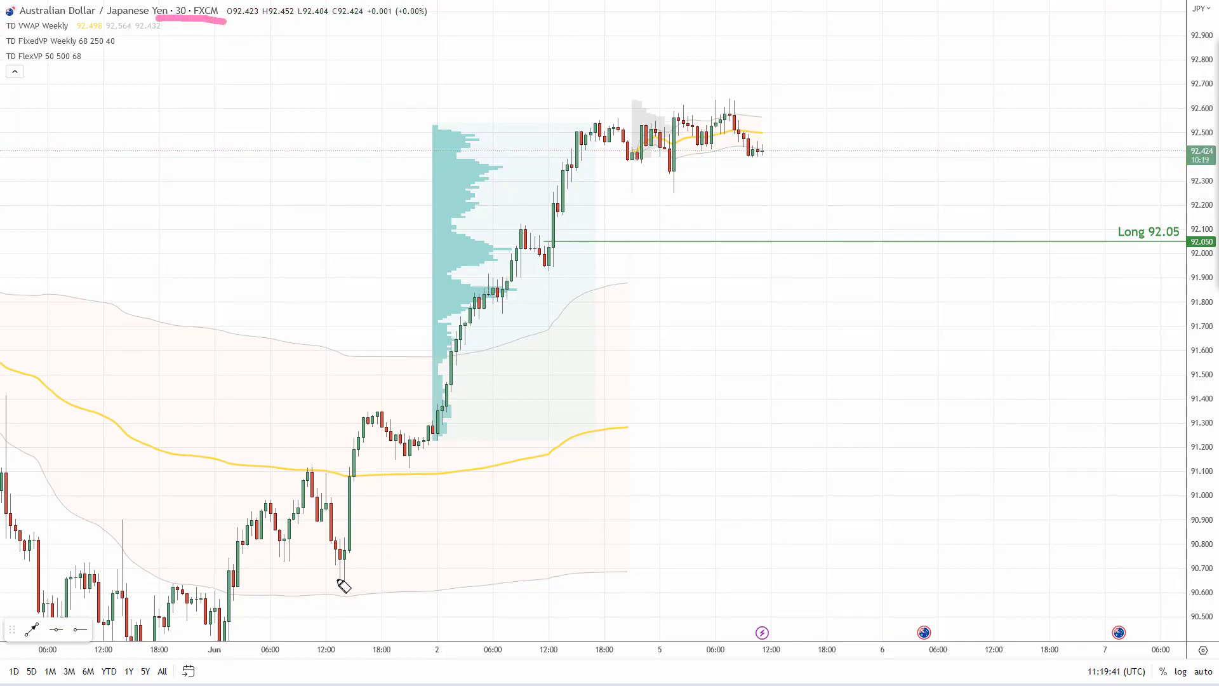
pyautogui.moveTo(318, 588)
pyautogui.mouseDown()
pyautogui.moveTo(732, 32)
pyautogui.moveTo(723, 37)
pyautogui.moveTo(748, 73)
pyautogui.mouseUp()
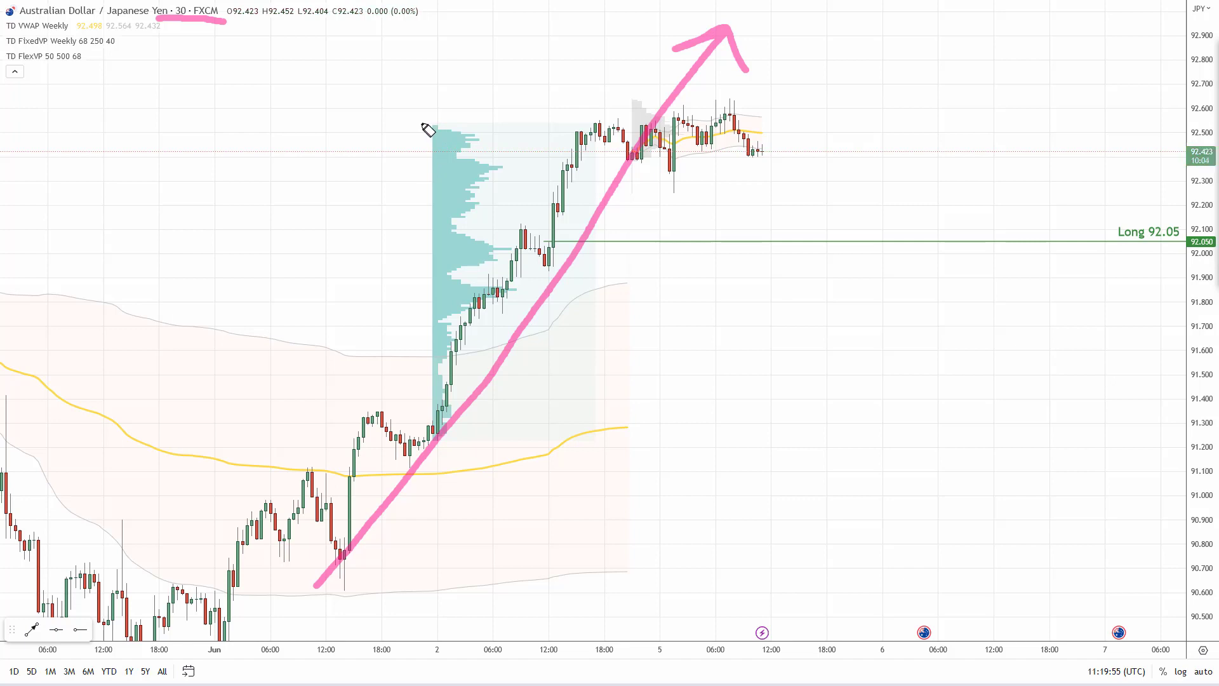
pyautogui.click(470, 232)
pyautogui.moveTo(432, 321); pyautogui.dragTo(405, 321)
pyautogui.moveTo(595, 321); pyautogui.dragTo(586, 321)
pyautogui.click(839, 341)
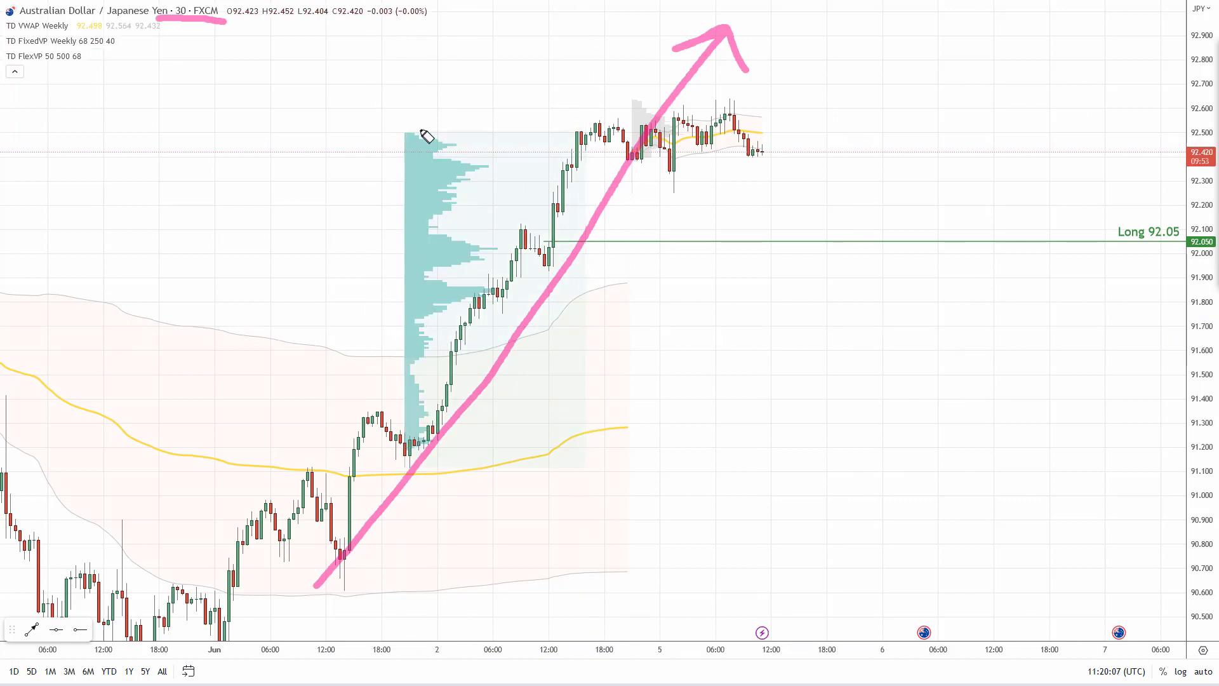
pyautogui.moveTo(421, 133)
pyautogui.mouseDown()
pyautogui.moveTo(394, 473)
pyautogui.moveTo(594, 489)
pyautogui.moveTo(632, 89)
pyautogui.moveTo(415, 155)
pyautogui.moveTo(407, 171)
pyautogui.mouseUp()
pyautogui.moveTo(456, 233)
pyautogui.mouseDown()
pyautogui.moveTo(412, 250)
pyautogui.moveTo(502, 261)
pyautogui.moveTo(450, 234)
pyautogui.mouseUp()
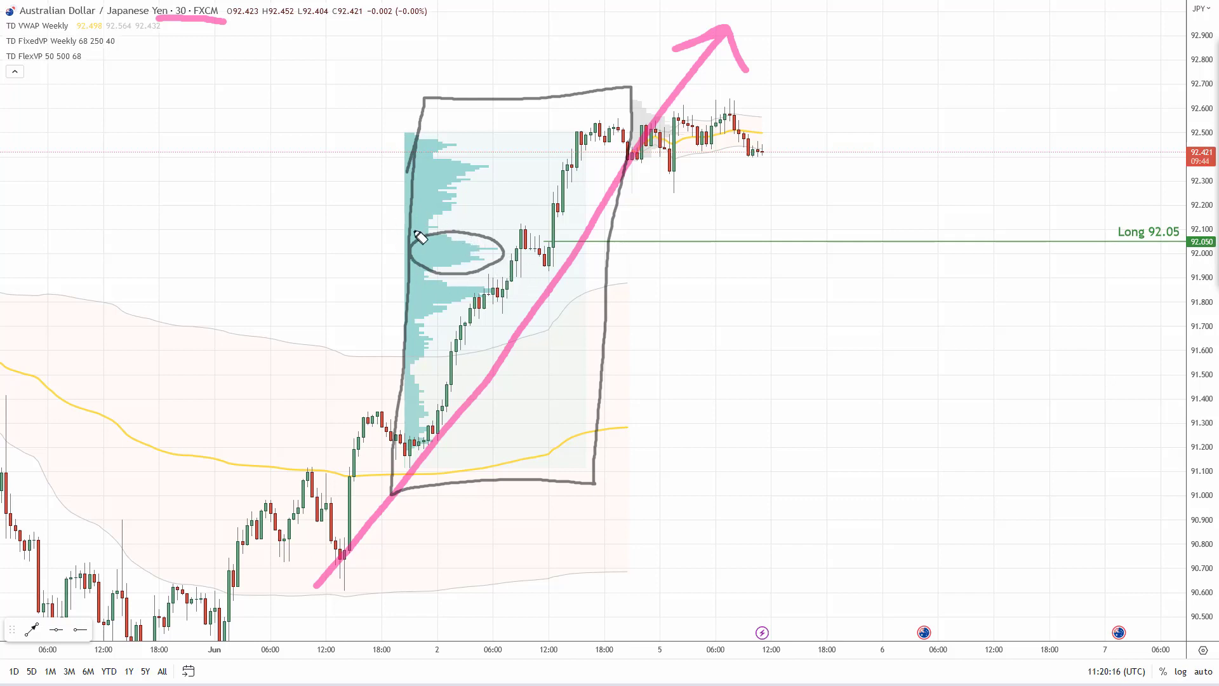
# Step: In grey, trace the 92.05 line, circle the Long 92.05 label, and sketch the dip to 92.05
pyautogui.moveTo(415, 245); pyautogui.dragTo(1169, 242)
pyautogui.moveTo(1163, 214)
pyautogui.mouseDown()
pyautogui.moveTo(1128, 212)
pyautogui.moveTo(1185, 249)
pyautogui.moveTo(1145, 216)
pyautogui.mouseUp()
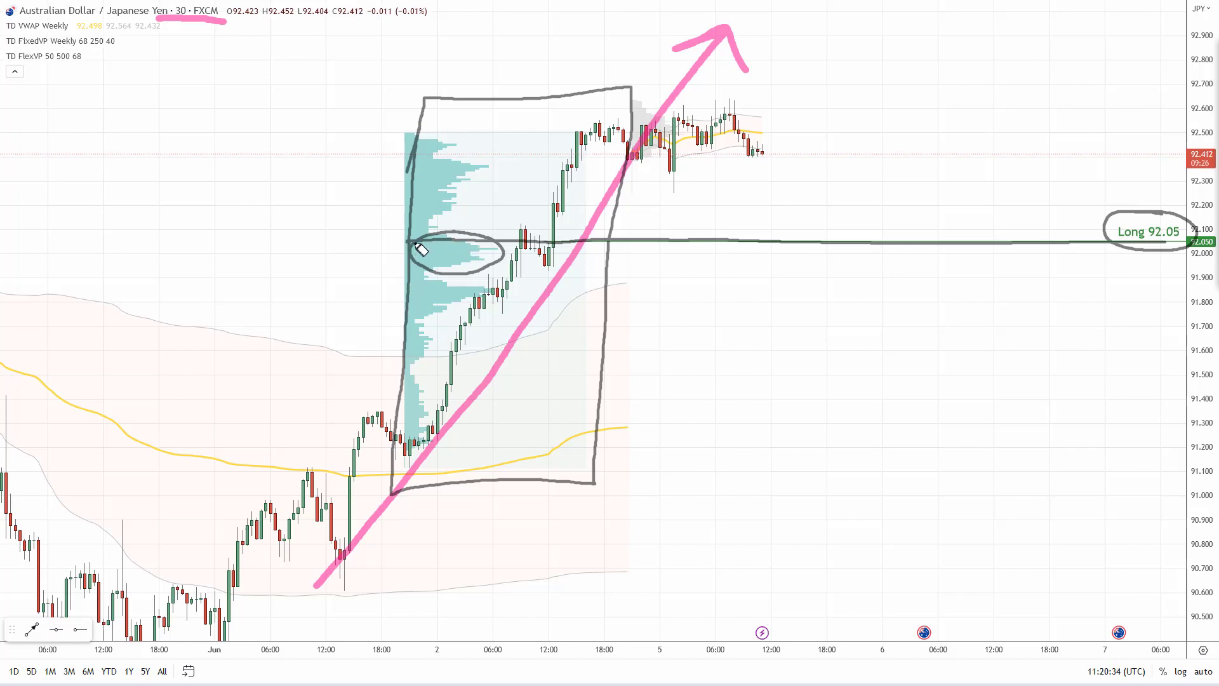
pyautogui.moveTo(404, 240); pyautogui.dragTo(963, 242)
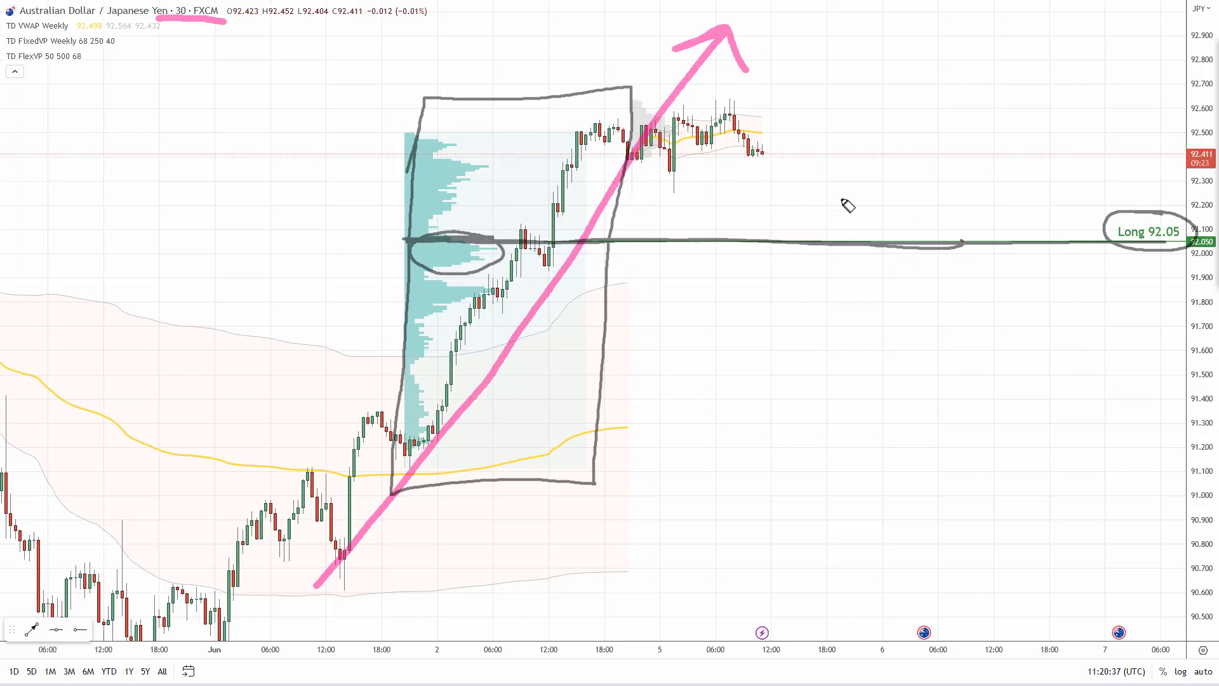
pyautogui.moveTo(766, 146)
pyautogui.mouseDown()
pyautogui.moveTo(856, 239)
pyautogui.moveTo(896, 168)
pyautogui.moveTo(894, 141)
pyautogui.mouseUp()
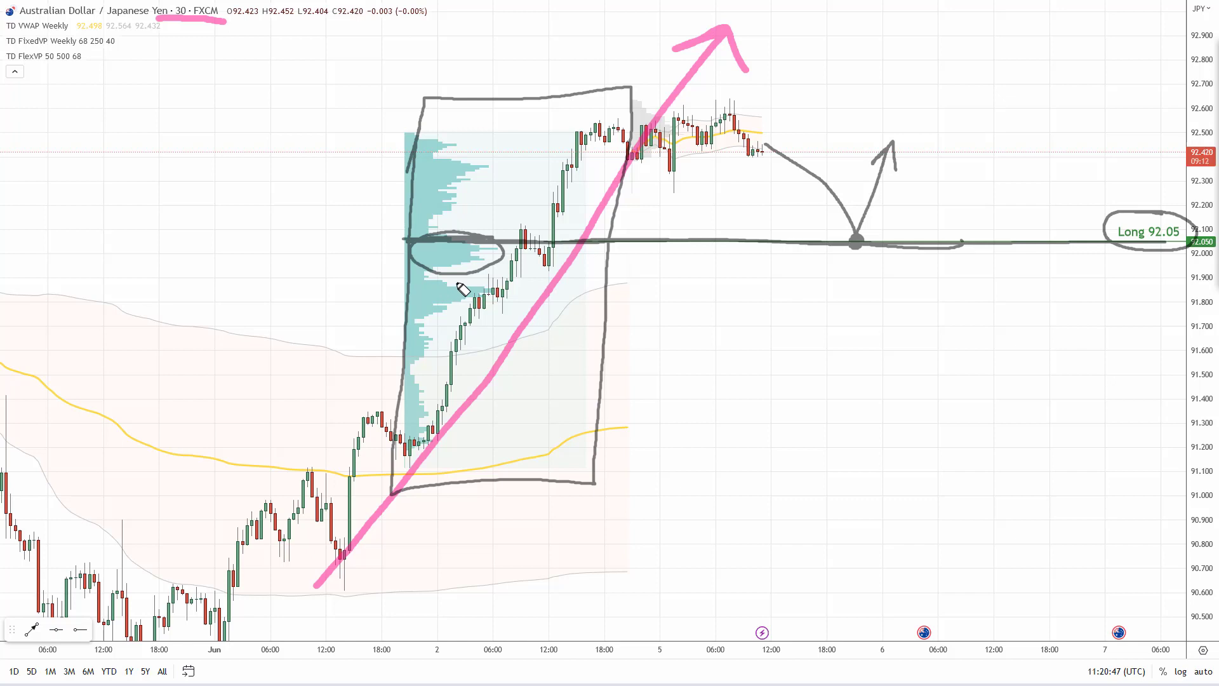
# Step: Circle the 91.85 and 92.05 volume nodes and the steep rising candles in yellow and pink
pyautogui.moveTo(460, 290)
pyautogui.mouseDown()
pyautogui.moveTo(412, 291)
pyautogui.moveTo(486, 312)
pyautogui.moveTo(478, 291)
pyautogui.moveTo(486, 297)
pyautogui.mouseUp()
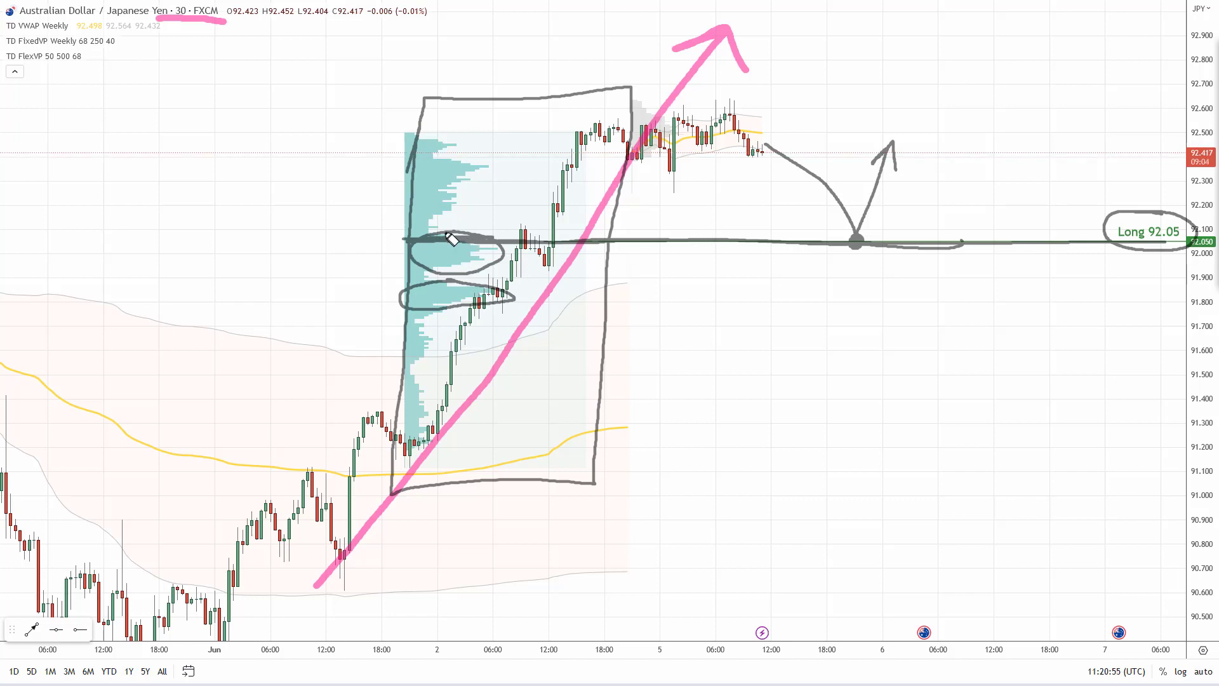
pyautogui.moveTo(473, 238)
pyautogui.mouseDown()
pyautogui.moveTo(417, 248)
pyautogui.moveTo(499, 266)
pyautogui.moveTo(468, 236)
pyautogui.mouseUp()
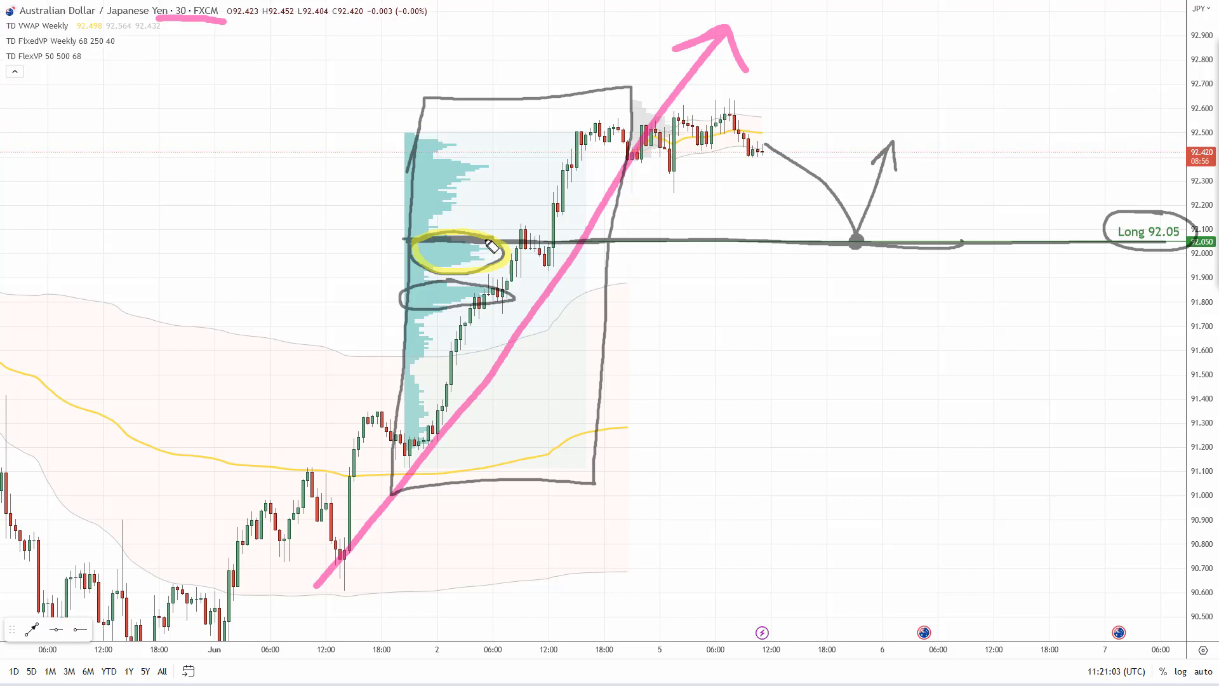
pyautogui.moveTo(493, 245)
pyautogui.mouseDown()
pyautogui.moveTo(477, 239)
pyautogui.moveTo(429, 265)
pyautogui.moveTo(502, 270)
pyautogui.moveTo(478, 230)
pyautogui.mouseUp()
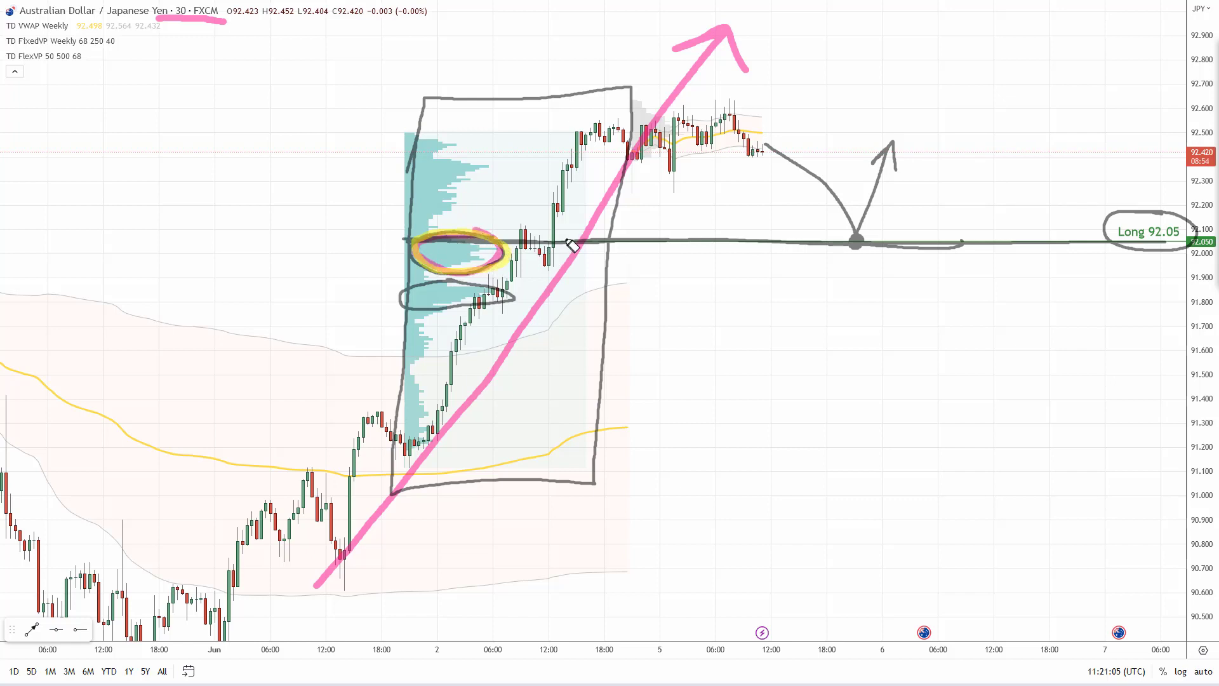
pyautogui.moveTo(563, 136)
pyautogui.mouseDown()
pyautogui.moveTo(540, 209)
pyautogui.moveTo(575, 247)
pyautogui.moveTo(592, 145)
pyautogui.moveTo(559, 135)
pyautogui.mouseUp()
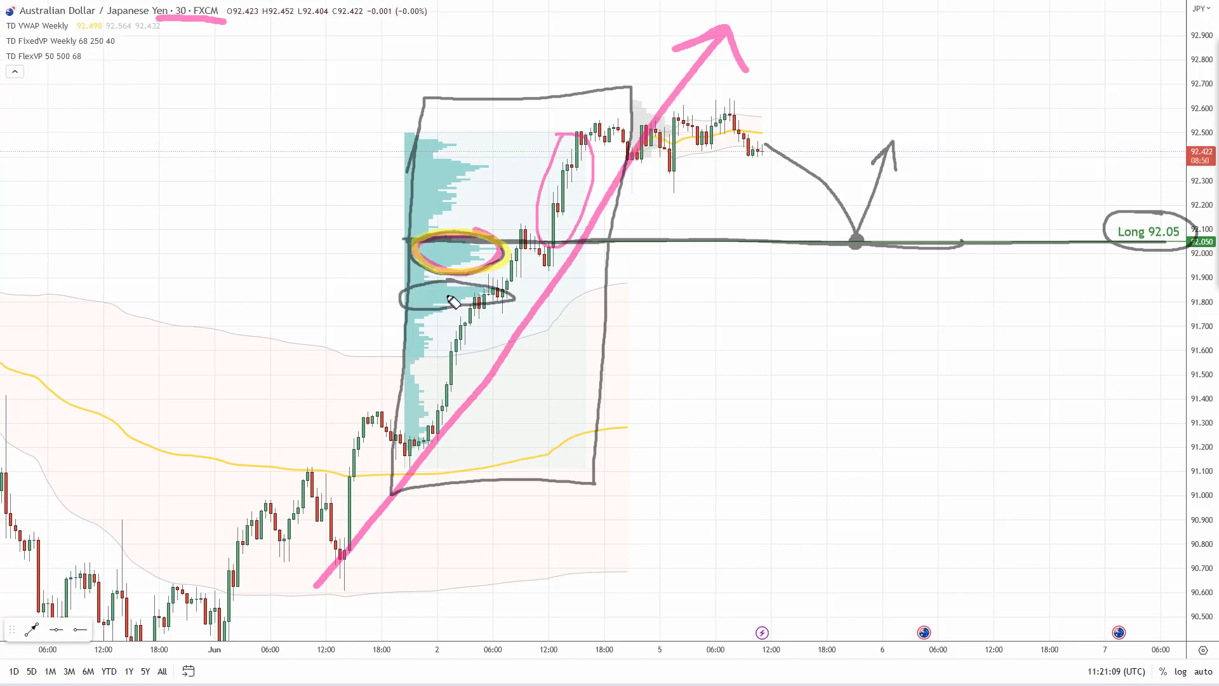
pyautogui.moveTo(464, 287)
pyautogui.mouseDown()
pyautogui.moveTo(413, 308)
pyautogui.moveTo(514, 304)
pyautogui.moveTo(445, 284)
pyautogui.moveTo(508, 299)
pyautogui.moveTo(537, 244)
pyautogui.mouseUp()
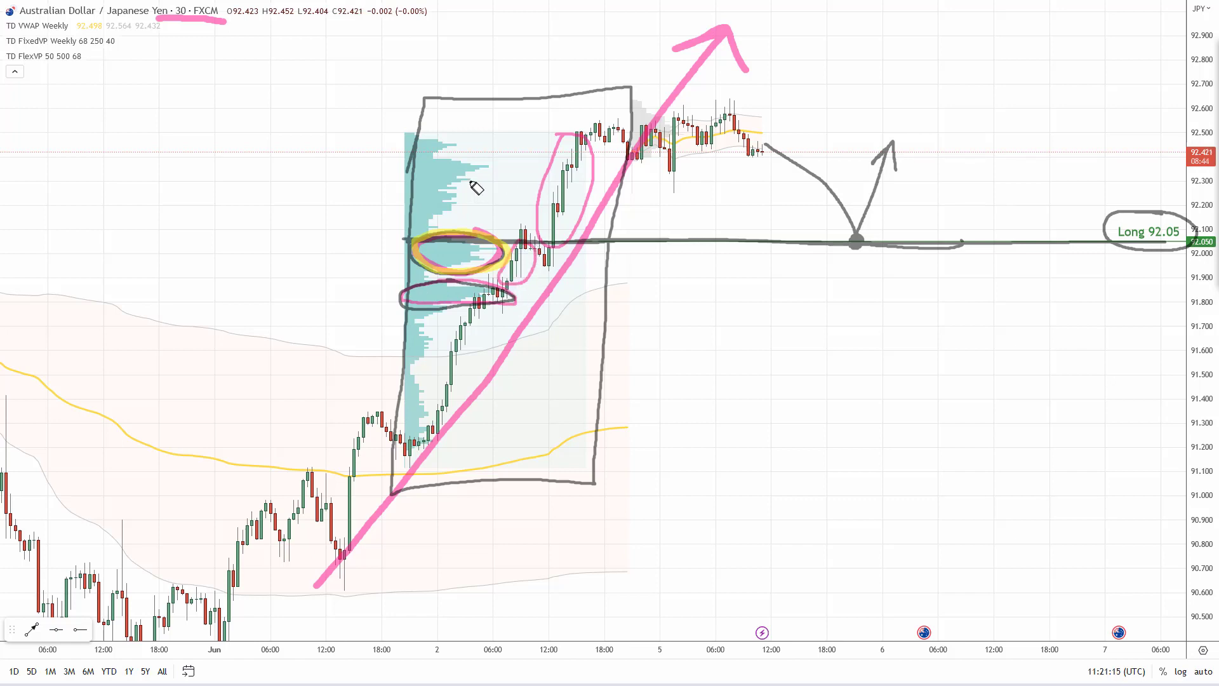
pyautogui.moveTo(471, 183)
pyautogui.mouseDown()
pyautogui.moveTo(540, 179)
pyautogui.moveTo(522, 188)
pyautogui.mouseUp()
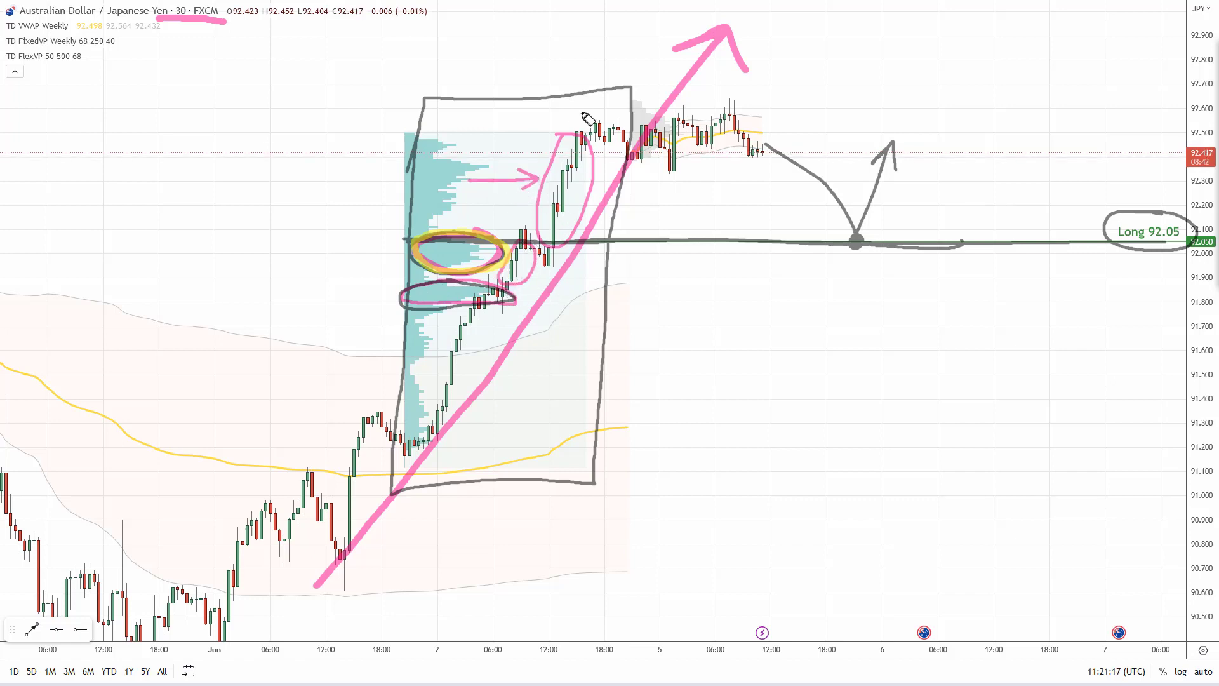
pyautogui.moveTo(476, 230); pyautogui.dragTo(456, 279)
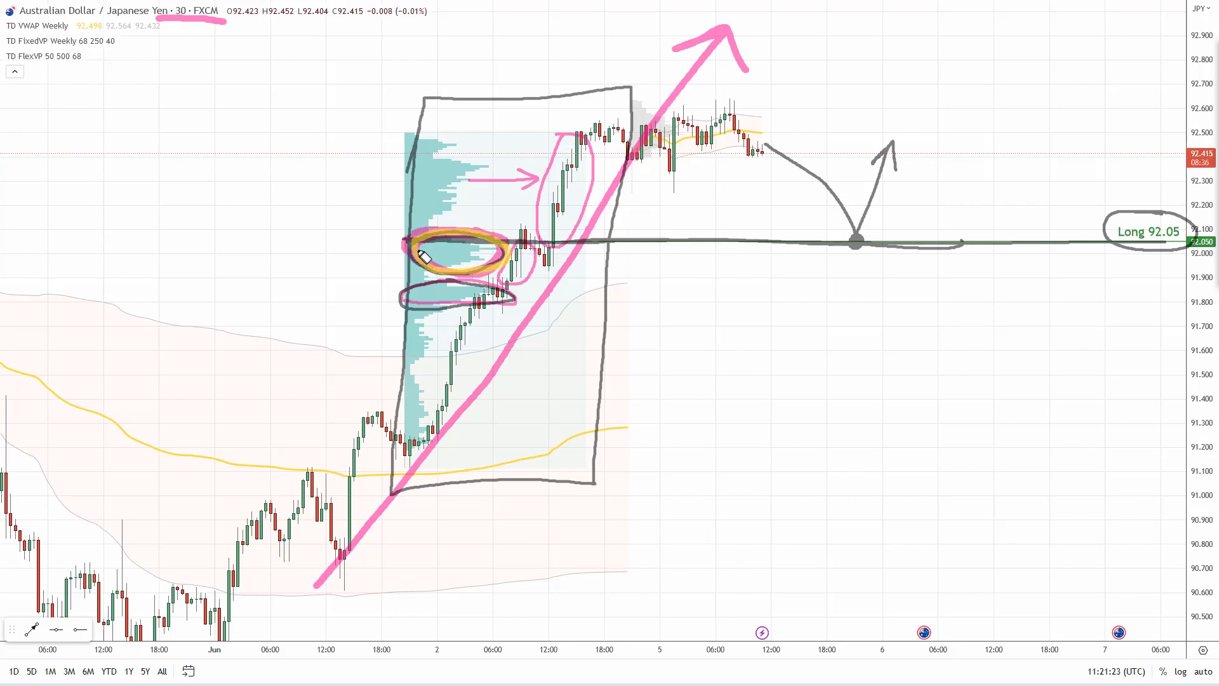
pyautogui.moveTo(424, 257)
pyautogui.mouseDown()
pyautogui.moveTo(518, 274)
pyautogui.moveTo(438, 235)
pyautogui.mouseUp()
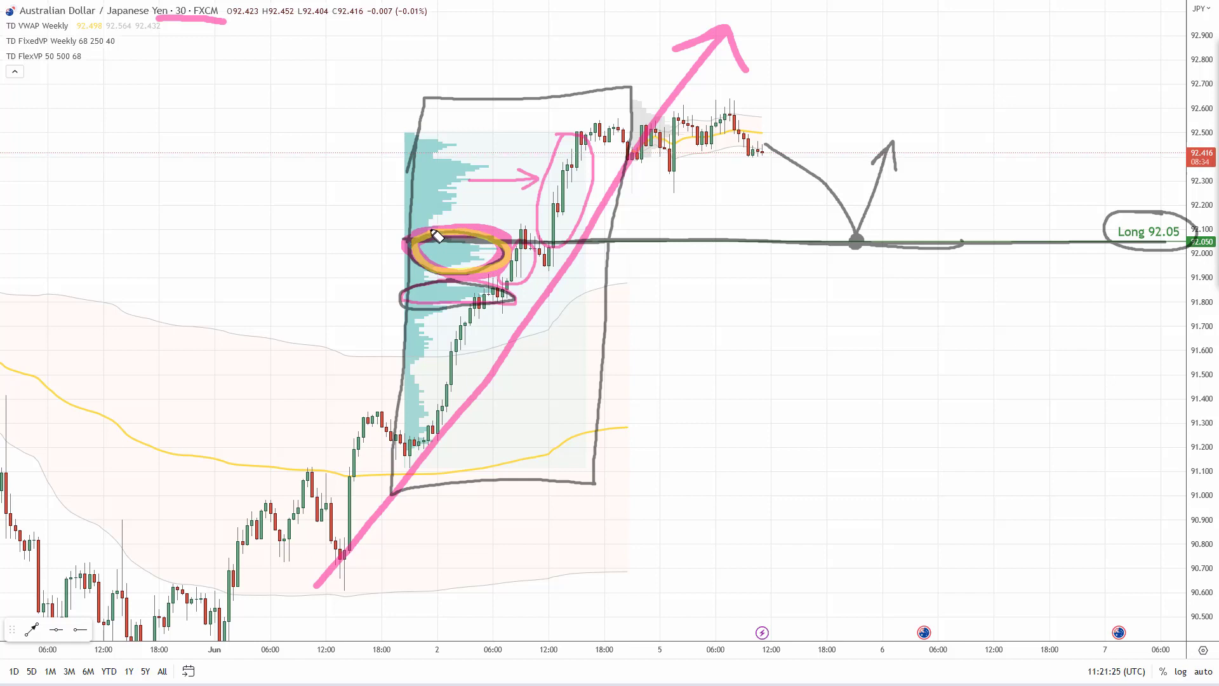
# Step: Sketch the drop back to 92.05, underline the entry level, then clear all annotations
pyautogui.moveTo(766, 146)
pyautogui.mouseDown()
pyautogui.moveTo(862, 243)
pyautogui.moveTo(881, 185)
pyautogui.moveTo(902, 176)
pyautogui.mouseUp()
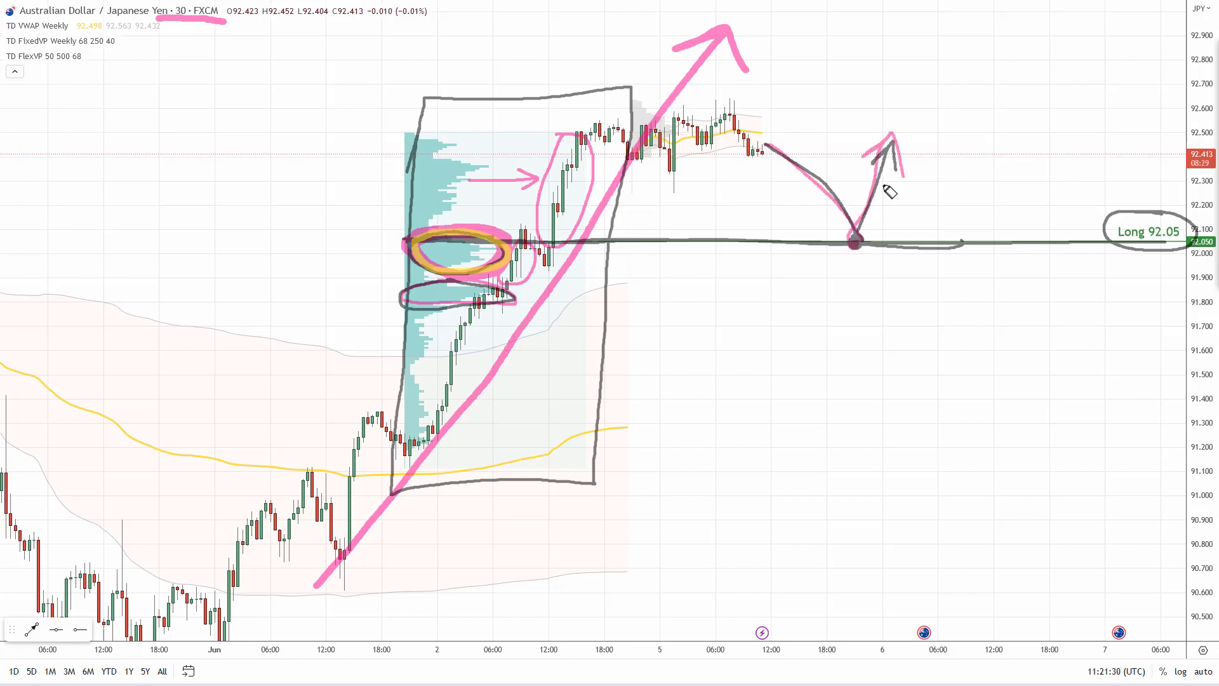
pyautogui.moveTo(798, 240); pyautogui.dragTo(940, 238)
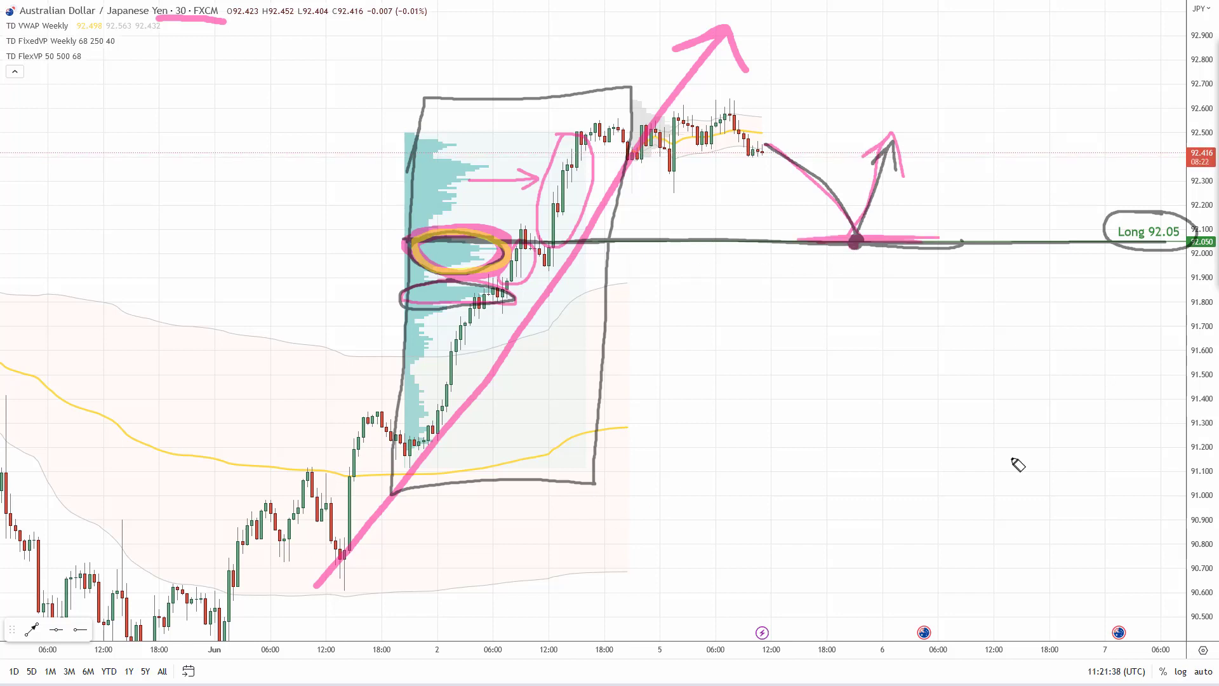
pyautogui.press('Escape')
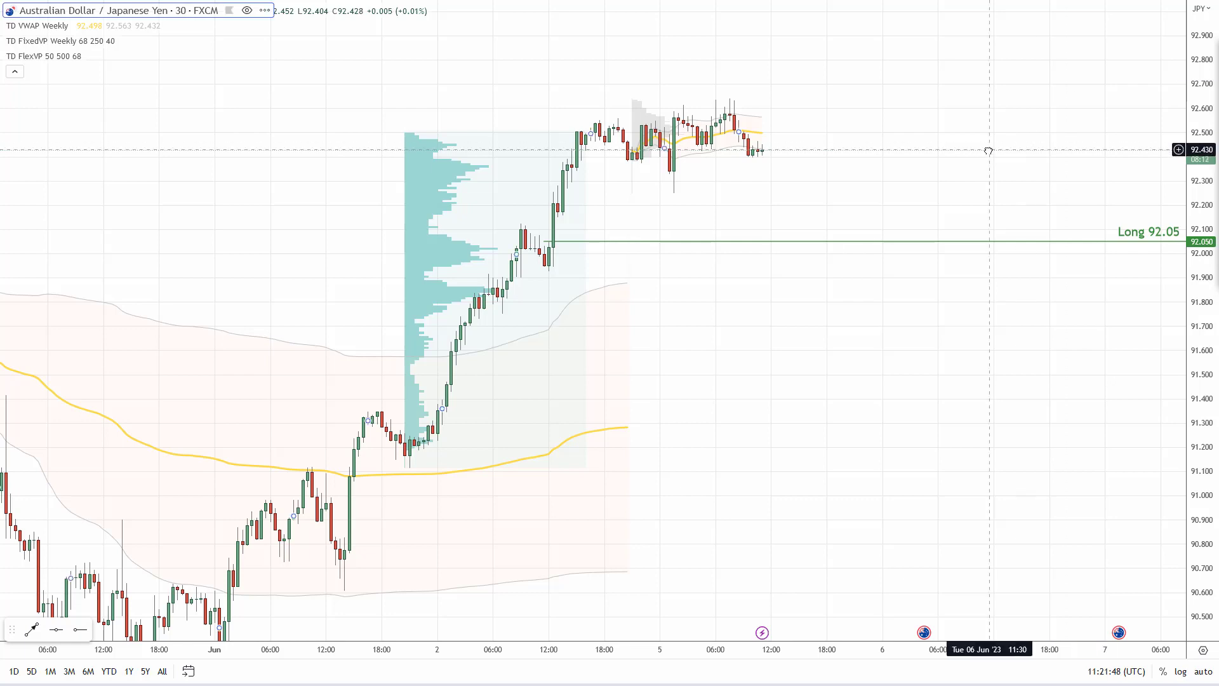
# Step: Load FXCM CAD/JPY, widen the volume profile at both ends, and draw an arrow up the rally
pyautogui.write('CADJPY')
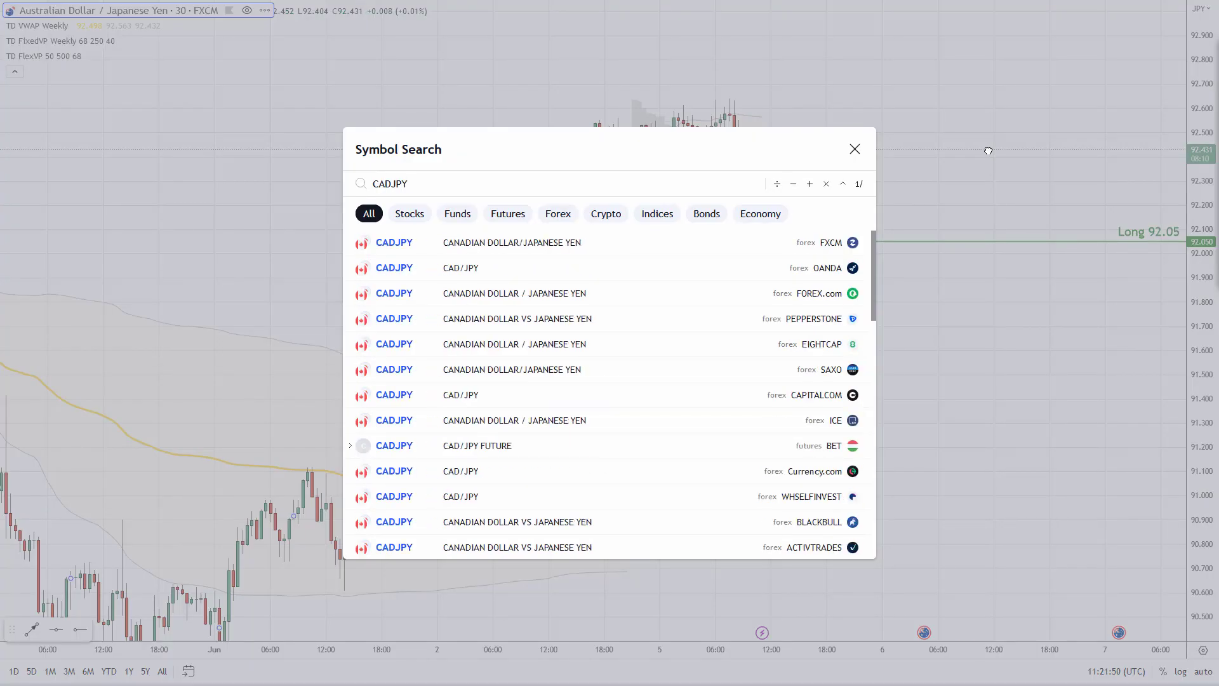
pyautogui.click(601, 239)
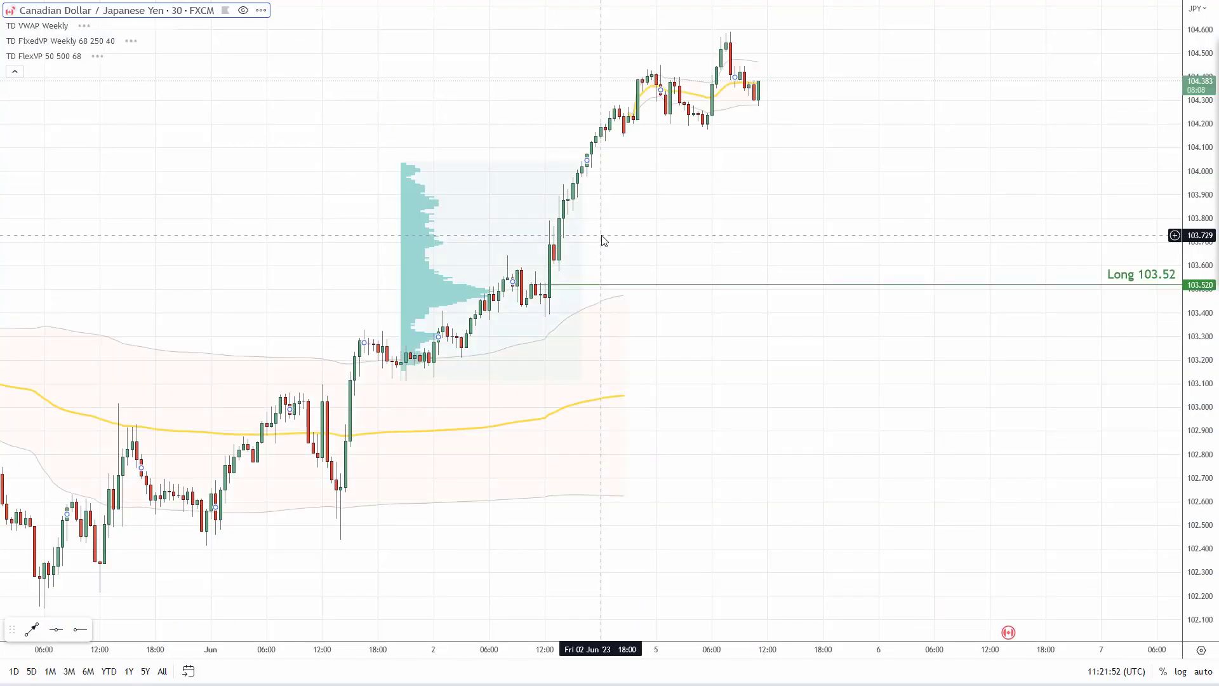
pyautogui.click(634, 320)
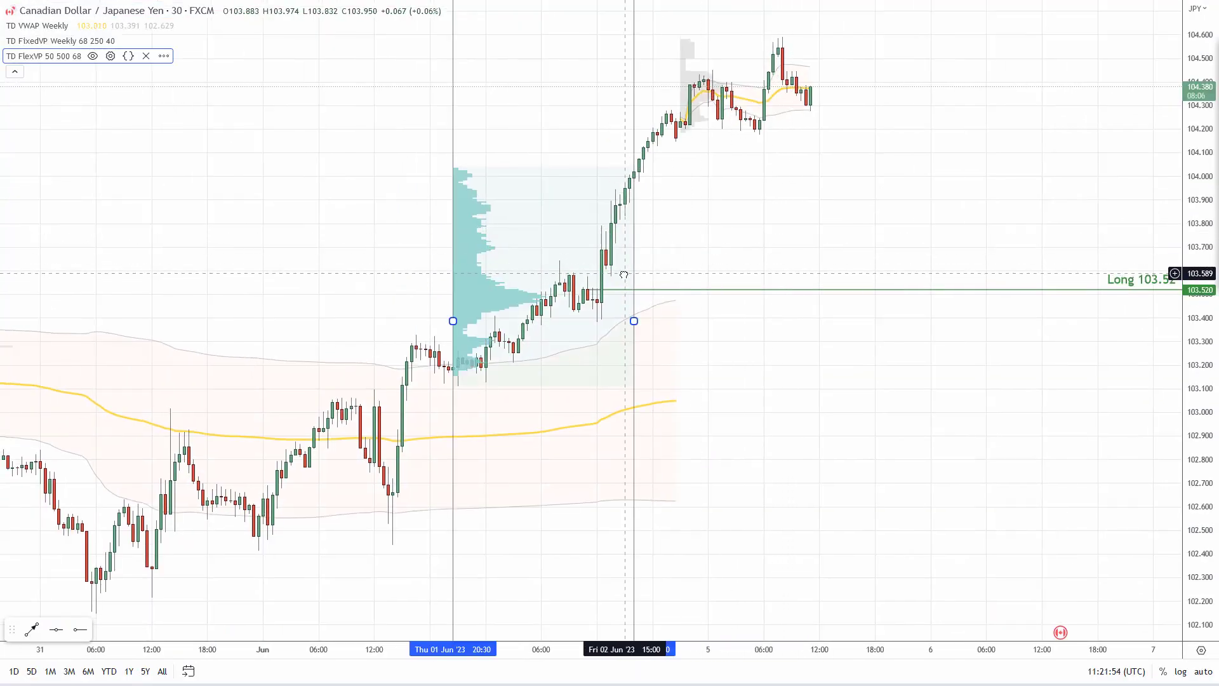
pyautogui.moveTo(634, 320); pyautogui.dragTo(680, 321)
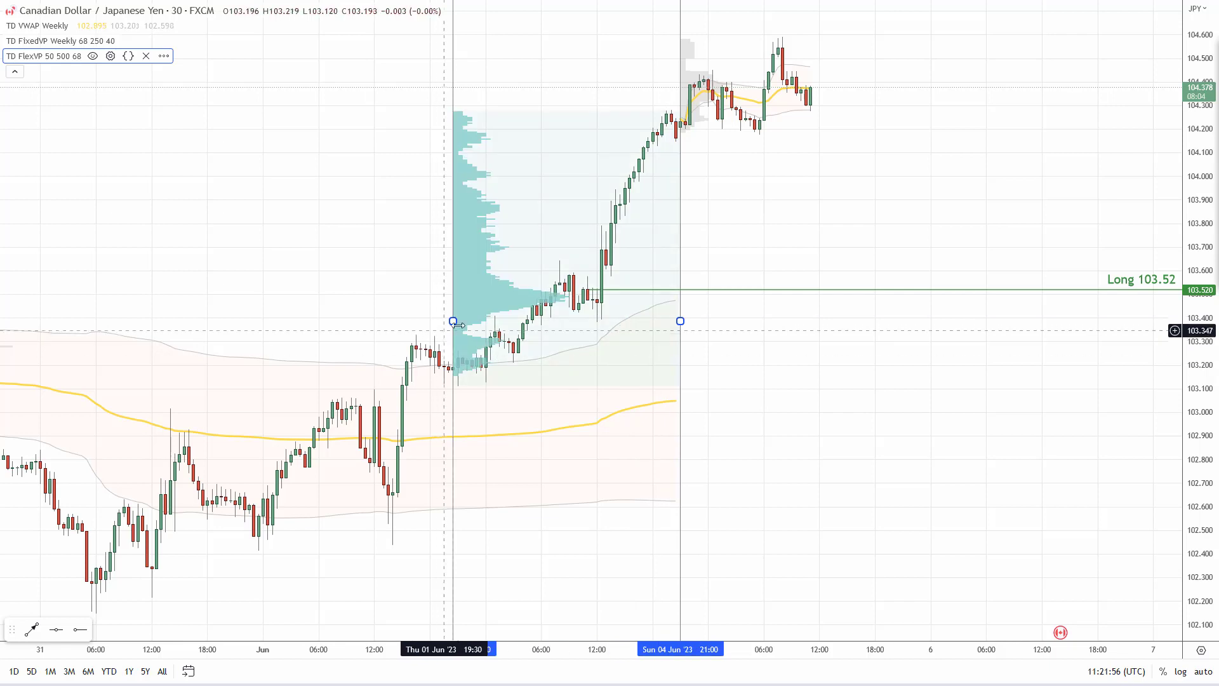
pyautogui.moveTo(453, 321); pyautogui.dragTo(415, 321)
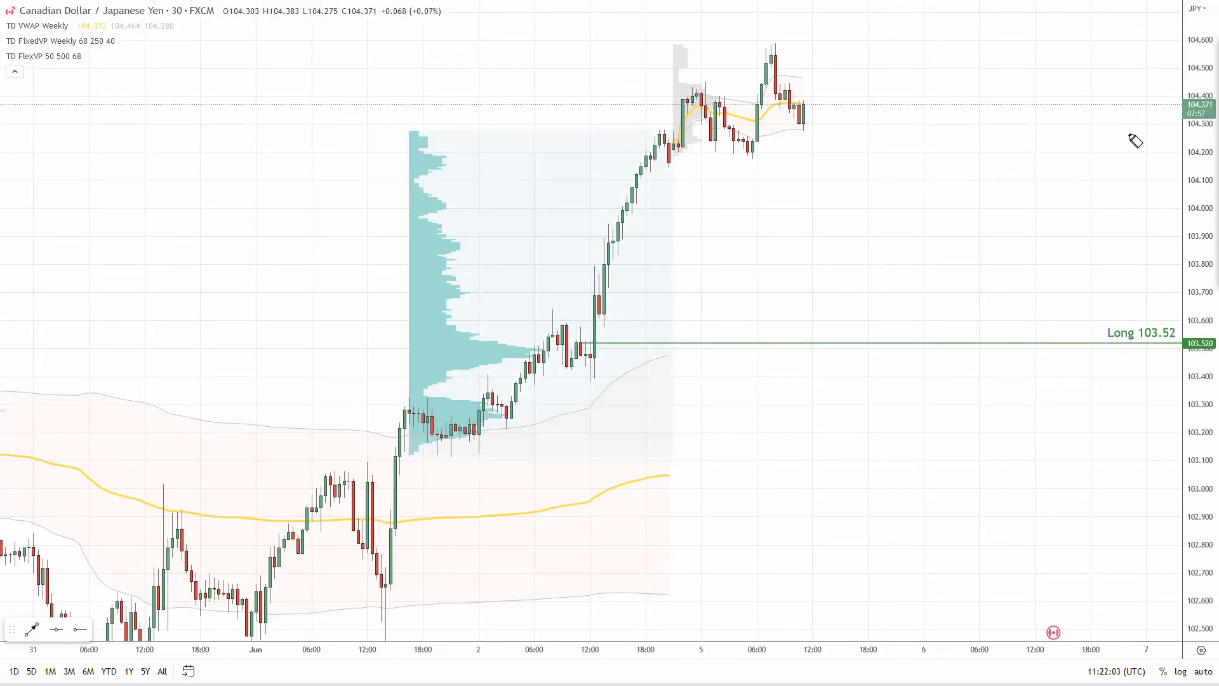
pyautogui.moveTo(467, 453)
pyautogui.mouseDown()
pyautogui.moveTo(722, 60)
pyautogui.moveTo(732, 102)
pyautogui.mouseUp()
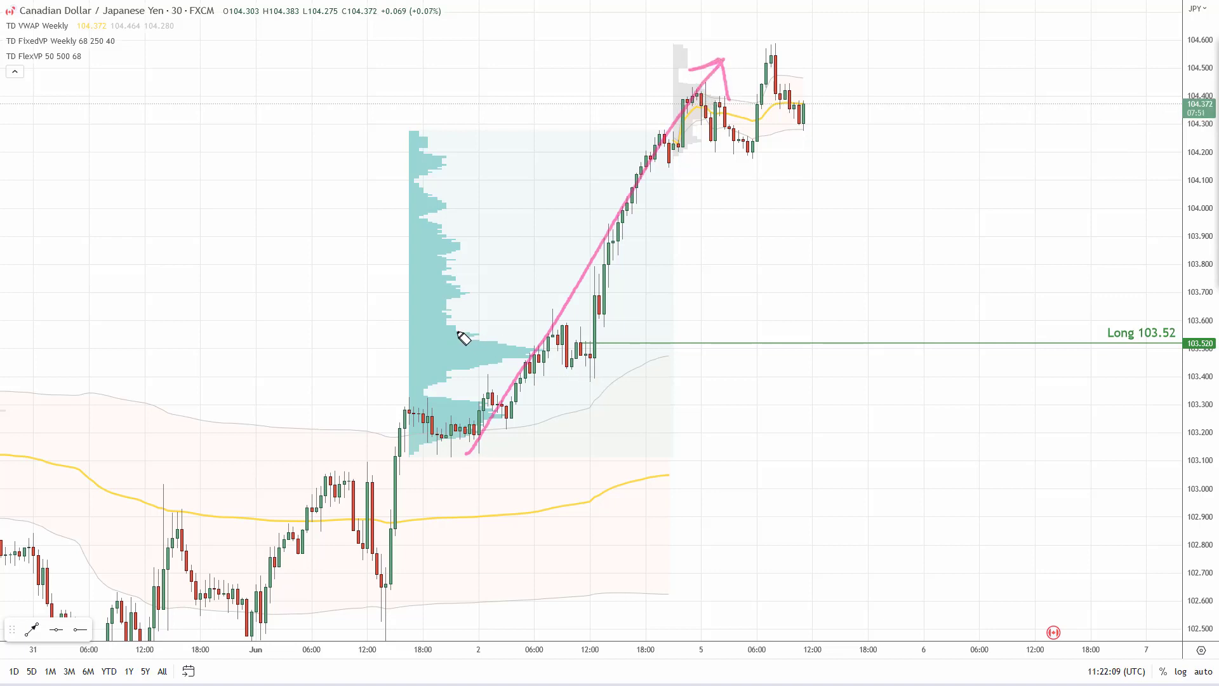
# Step: Circle the 103.52 volume peak, highlight the rising and base candles in yellow, and sketch a dashed drop
pyautogui.moveTo(459, 333)
pyautogui.mouseDown()
pyautogui.moveTo(406, 348)
pyautogui.moveTo(537, 361)
pyautogui.moveTo(508, 335)
pyautogui.moveTo(467, 332)
pyautogui.moveTo(489, 344)
pyautogui.moveTo(1182, 344)
pyautogui.moveTo(1151, 312)
pyautogui.moveTo(1184, 363)
pyautogui.moveTo(1172, 316)
pyautogui.moveTo(1154, 319)
pyautogui.mouseUp()
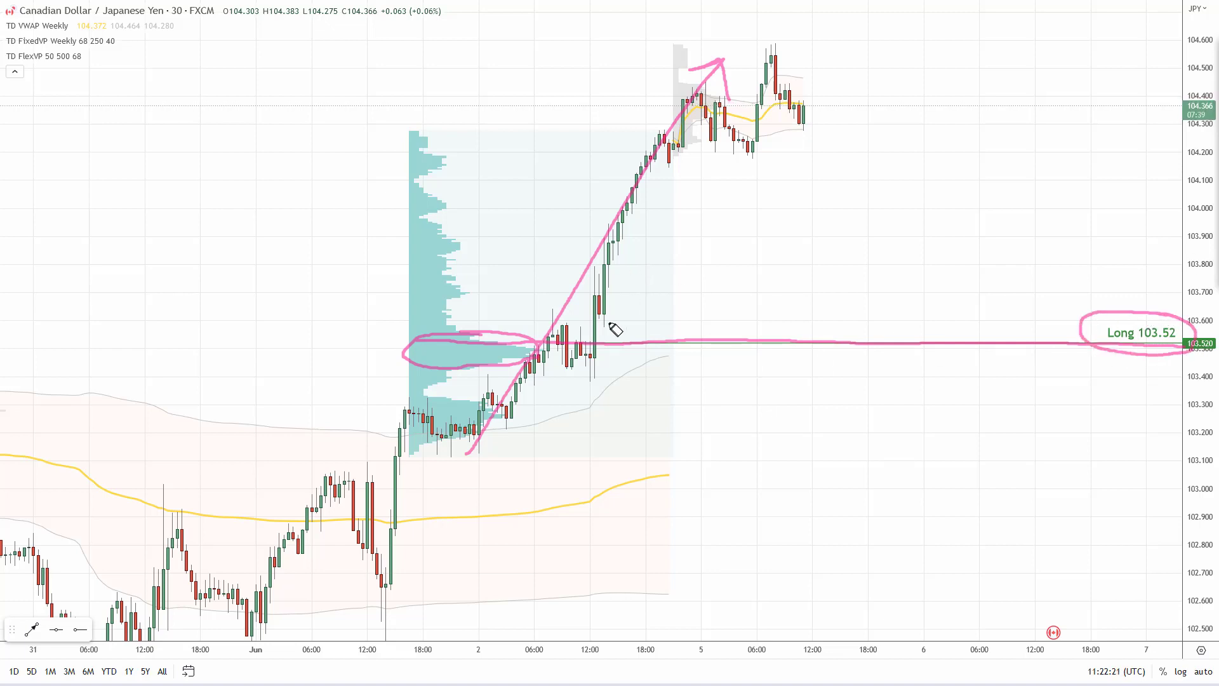
pyautogui.moveTo(585, 369)
pyautogui.mouseDown()
pyautogui.moveTo(616, 261)
pyautogui.moveTo(585, 358)
pyautogui.mouseUp()
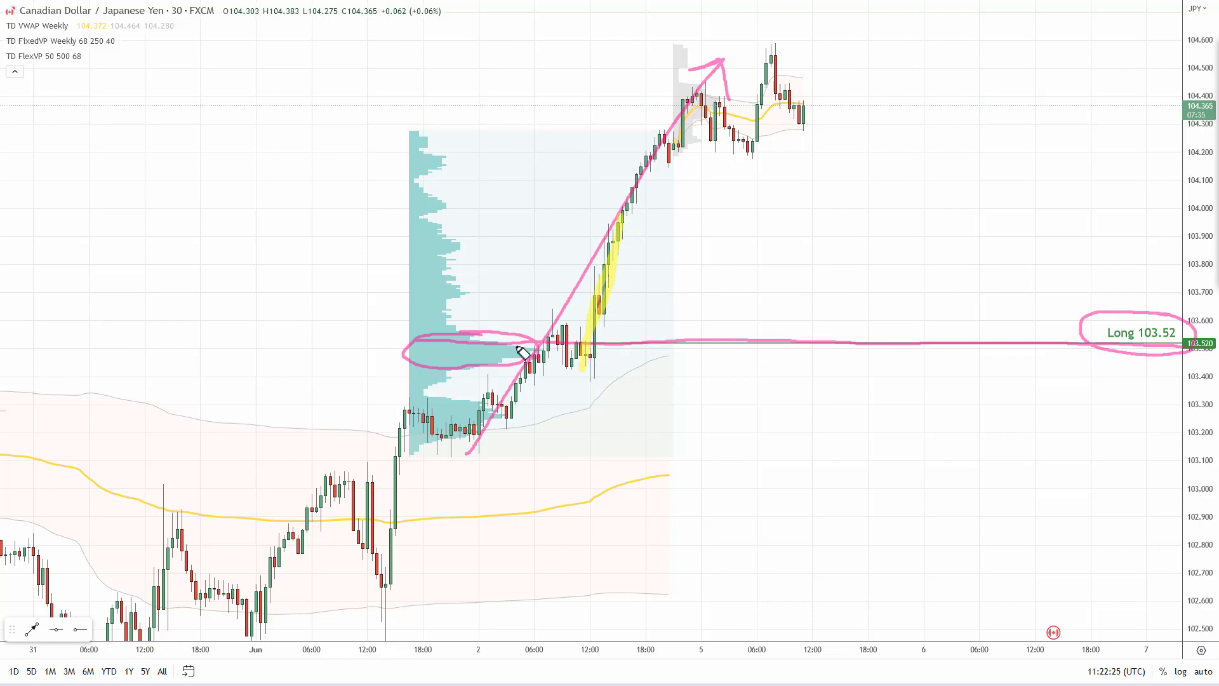
pyautogui.moveTo(565, 349)
pyautogui.mouseDown()
pyautogui.moveTo(536, 359)
pyautogui.moveTo(615, 349)
pyautogui.mouseUp()
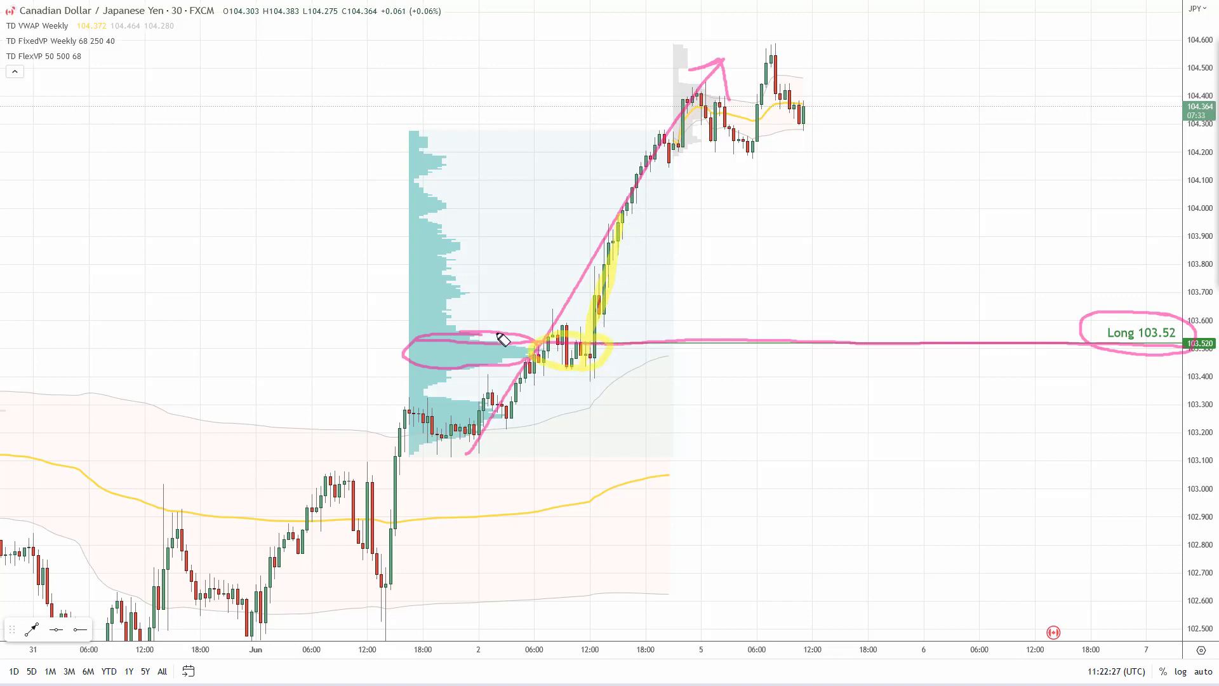
pyautogui.moveTo(518, 338)
pyautogui.mouseDown()
pyautogui.moveTo(413, 356)
pyautogui.moveTo(633, 361)
pyautogui.moveTo(499, 325)
pyautogui.moveTo(550, 329)
pyautogui.moveTo(419, 349)
pyautogui.moveTo(524, 381)
pyautogui.moveTo(595, 340)
pyautogui.mouseUp()
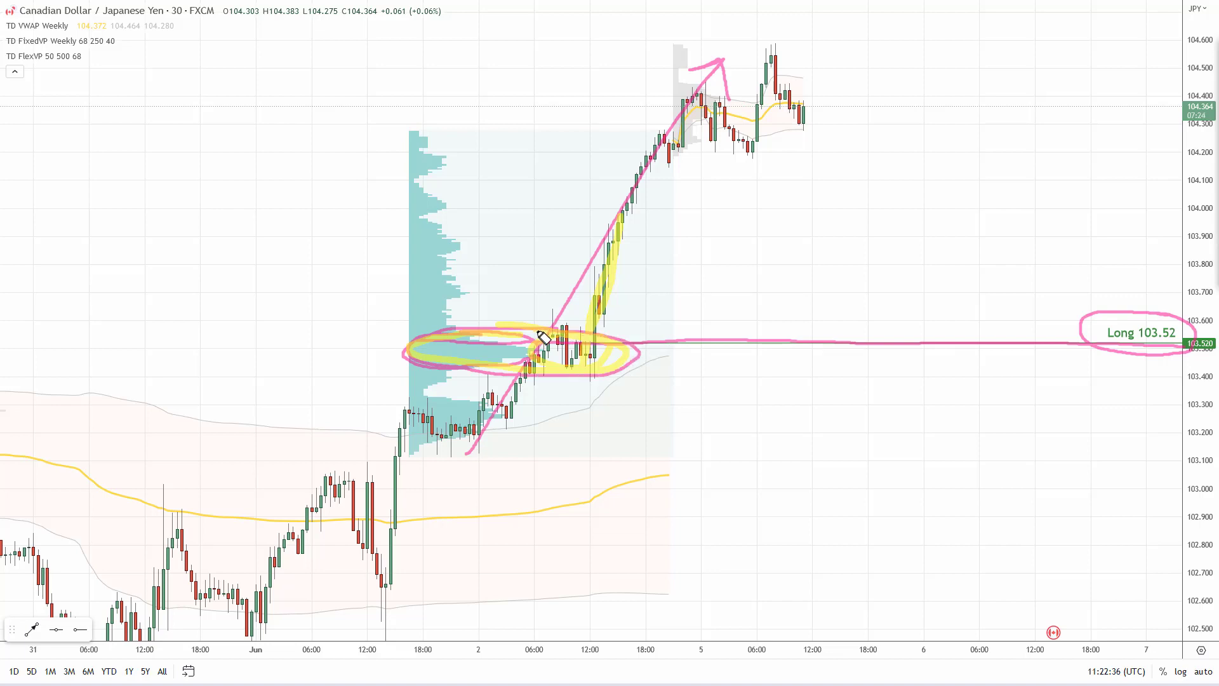
pyautogui.moveTo(817, 114)
pyautogui.mouseDown()
pyautogui.moveTo(888, 196)
pyautogui.moveTo(972, 346)
pyautogui.moveTo(1007, 232)
pyautogui.moveTo(1015, 265)
pyautogui.mouseUp()
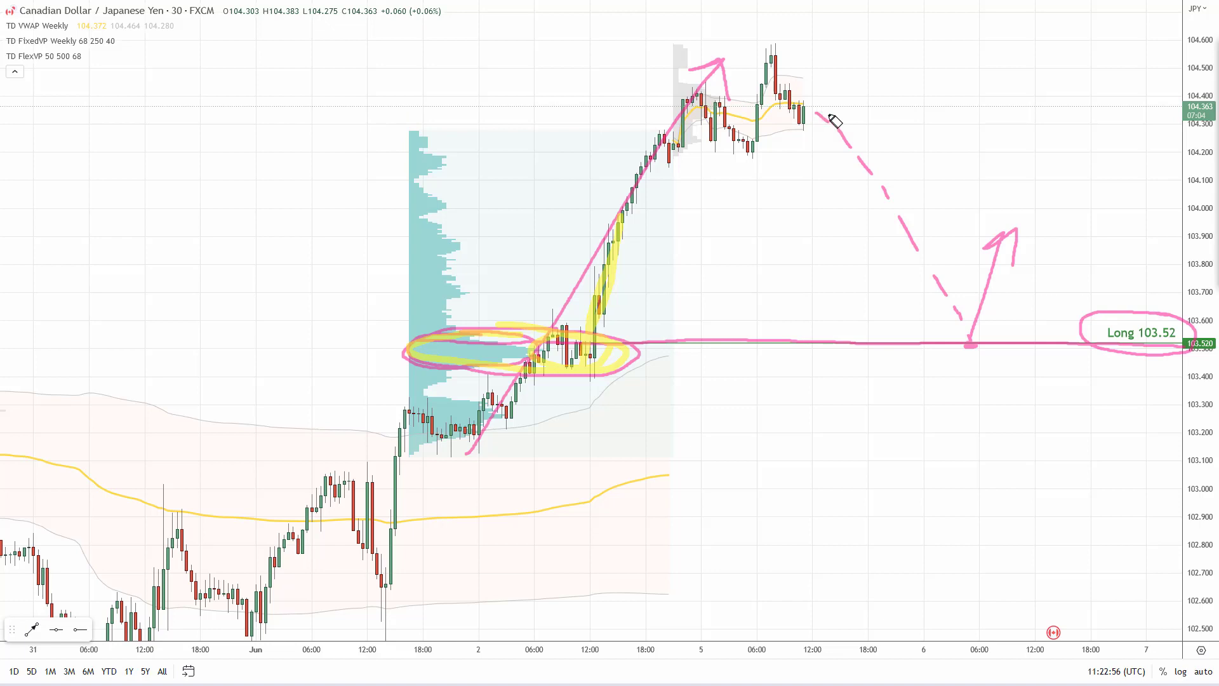
# Step: Draw the pink drop to Long 103.52 and an alternative rising path, thickening the drop
pyautogui.moveTo(817, 115)
pyautogui.mouseDown()
pyautogui.moveTo(887, 185)
pyautogui.moveTo(973, 346)
pyautogui.moveTo(948, 344)
pyautogui.mouseUp()
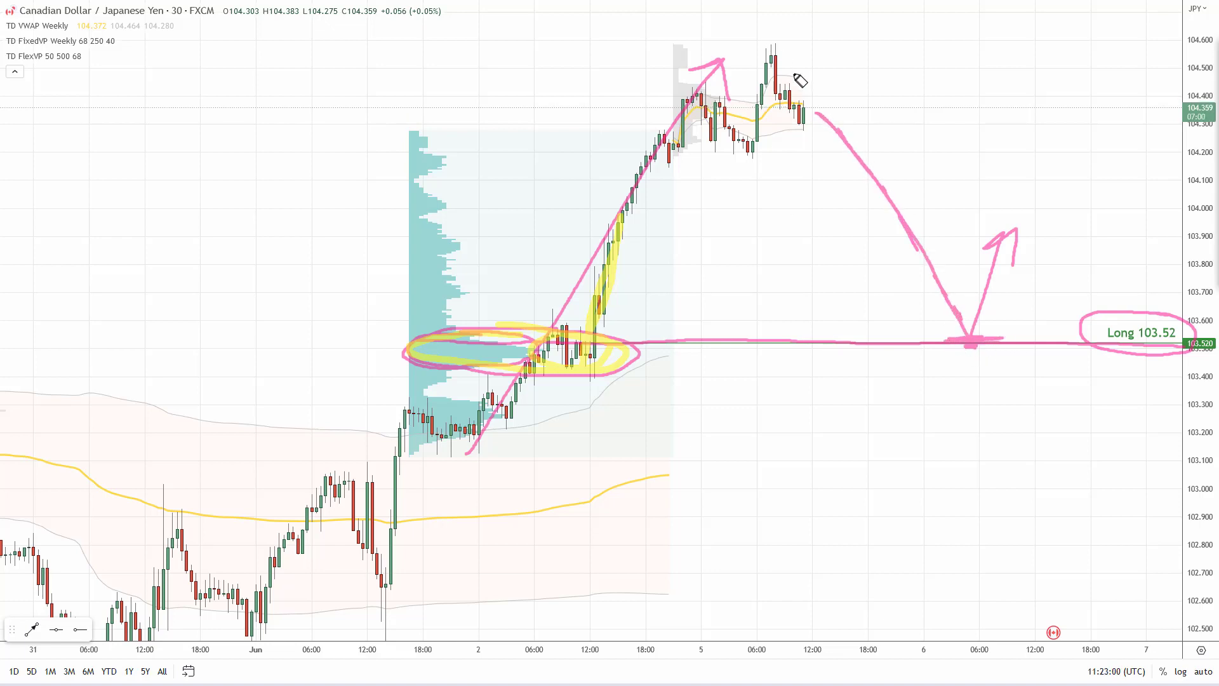
pyautogui.moveTo(789, 78)
pyautogui.mouseDown()
pyautogui.moveTo(803, 104)
pyautogui.moveTo(942, 81)
pyautogui.moveTo(1007, 8)
pyautogui.moveTo(1008, 22)
pyautogui.mouseUp()
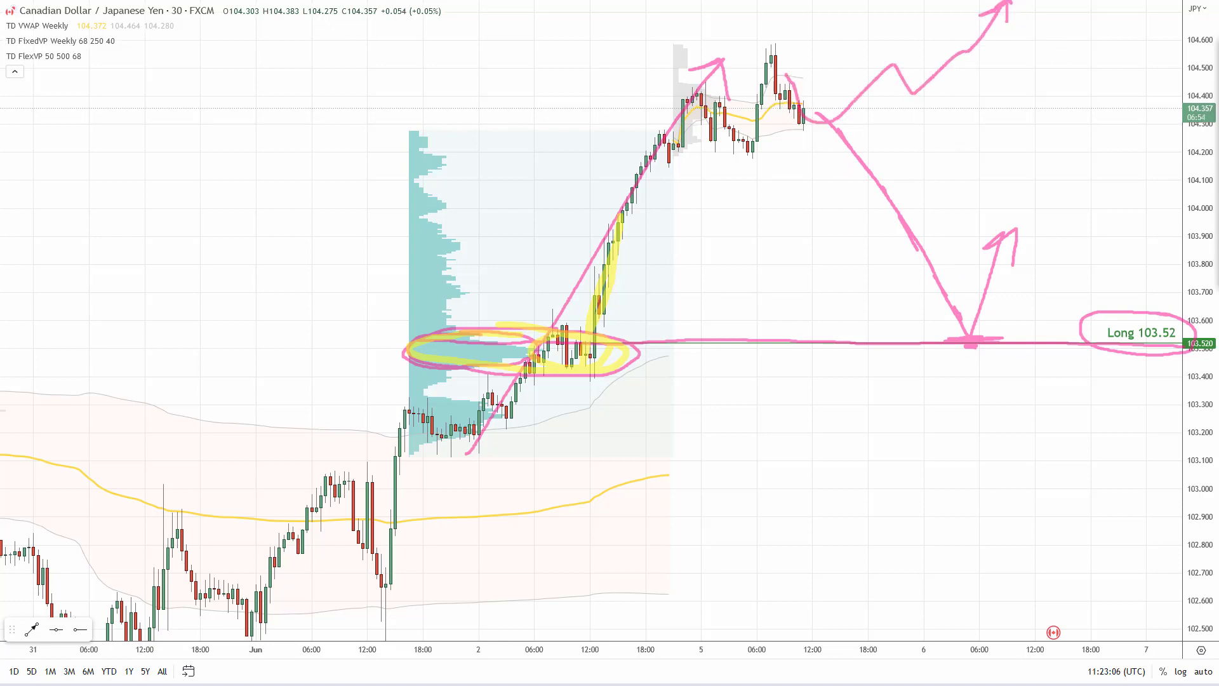
pyautogui.moveTo(809, 112)
pyautogui.mouseDown()
pyautogui.moveTo(901, 219)
pyautogui.moveTo(970, 335)
pyautogui.moveTo(991, 321)
pyautogui.moveTo(1018, 234)
pyautogui.moveTo(1023, 272)
pyautogui.mouseUp()
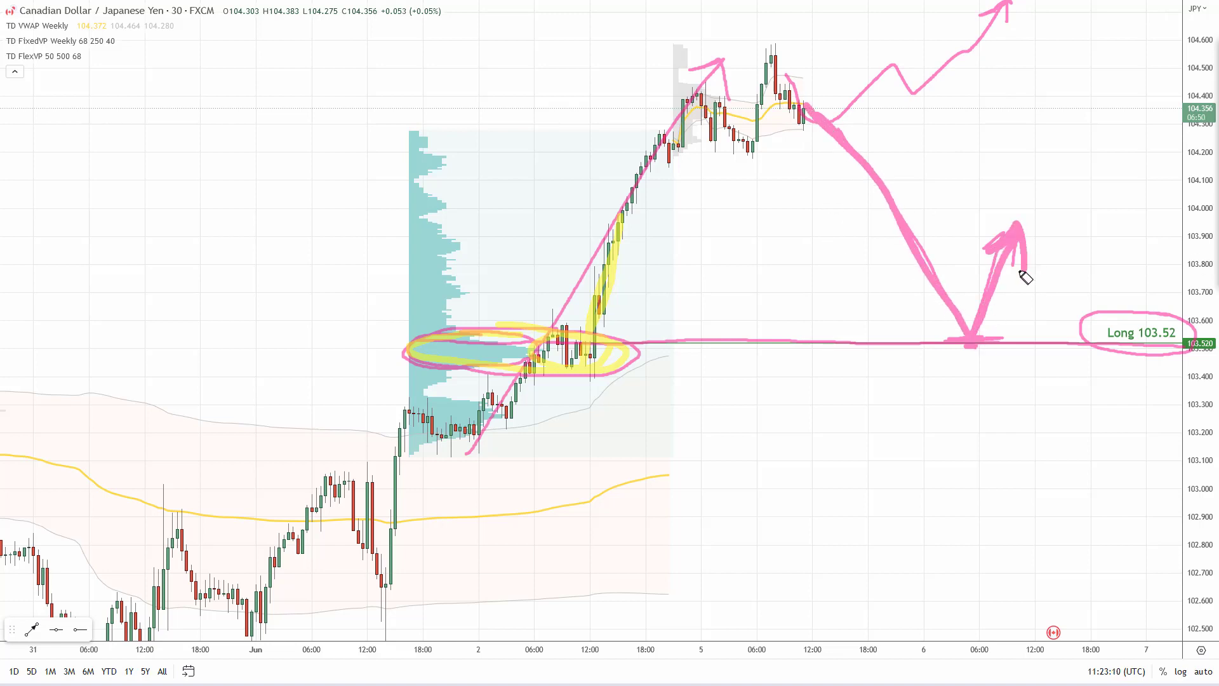
# Step: Emphasise the 103.52 entry, underline the level across the chart, then clear all annotations
pyautogui.moveTo(966, 339)
pyautogui.mouseDown()
pyautogui.moveTo(934, 348)
pyautogui.moveTo(999, 346)
pyautogui.moveTo(917, 346)
pyautogui.moveTo(1001, 346)
pyautogui.mouseUp()
pyautogui.moveTo(404, 342); pyautogui.dragTo(1062, 341)
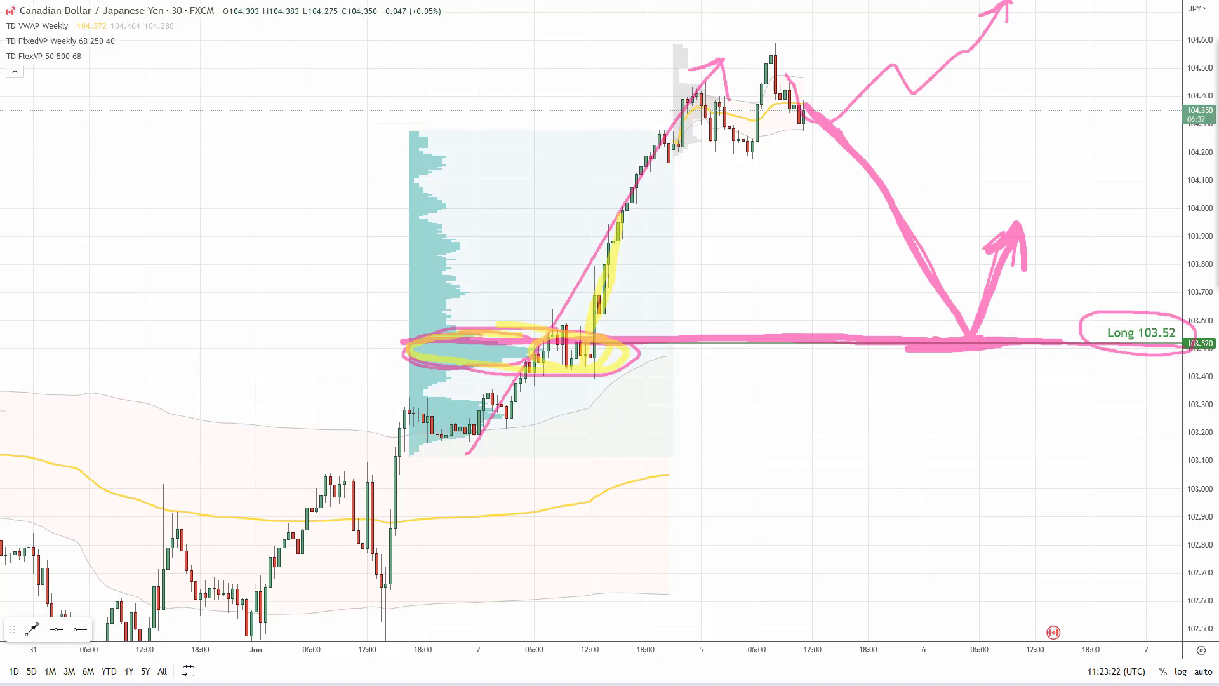
pyautogui.press('Escape')
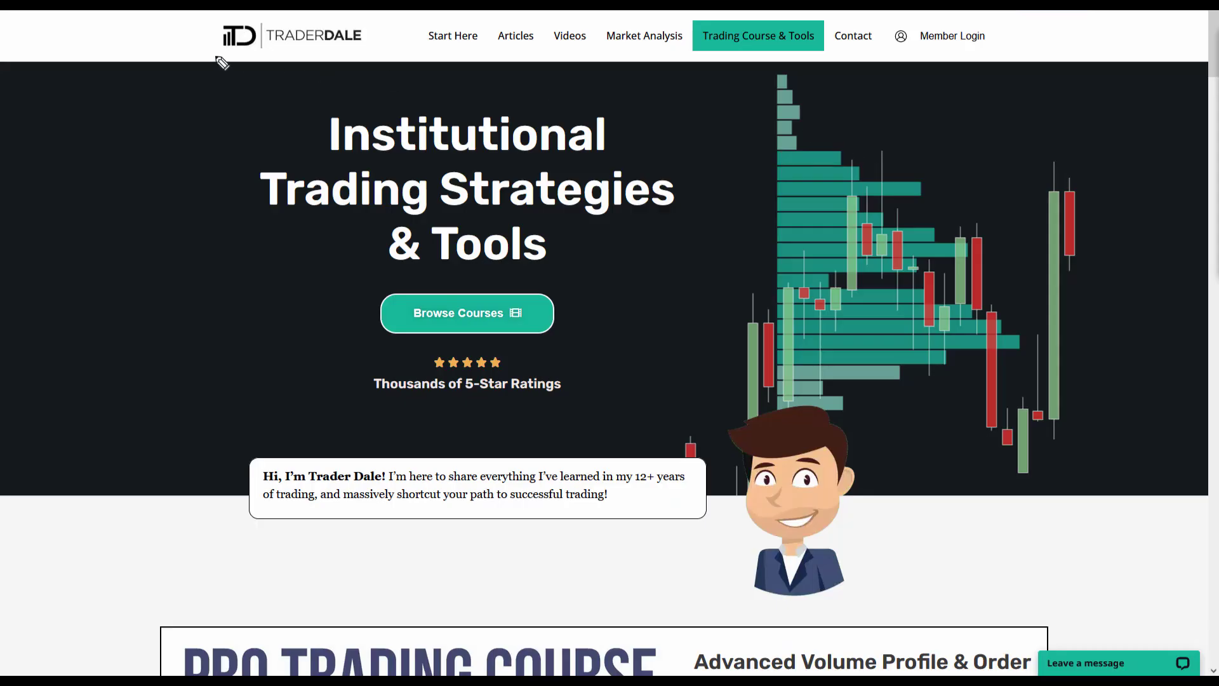
# Step: Underline the Trader Dale logo and mark the invitation to browse the courses
pyautogui.moveTo(200, 54); pyautogui.dragTo(399, 64)
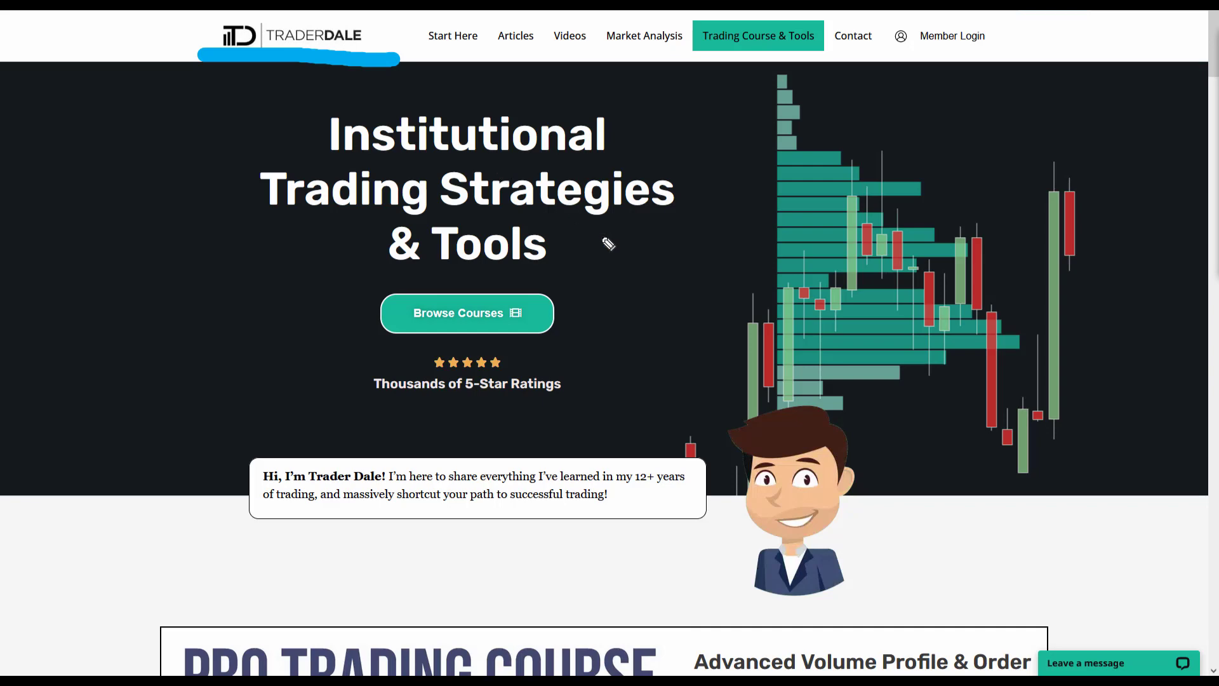
pyautogui.moveTo(482, 287)
pyautogui.mouseDown()
pyautogui.moveTo(346, 324)
pyautogui.moveTo(468, 283)
pyautogui.mouseUp()
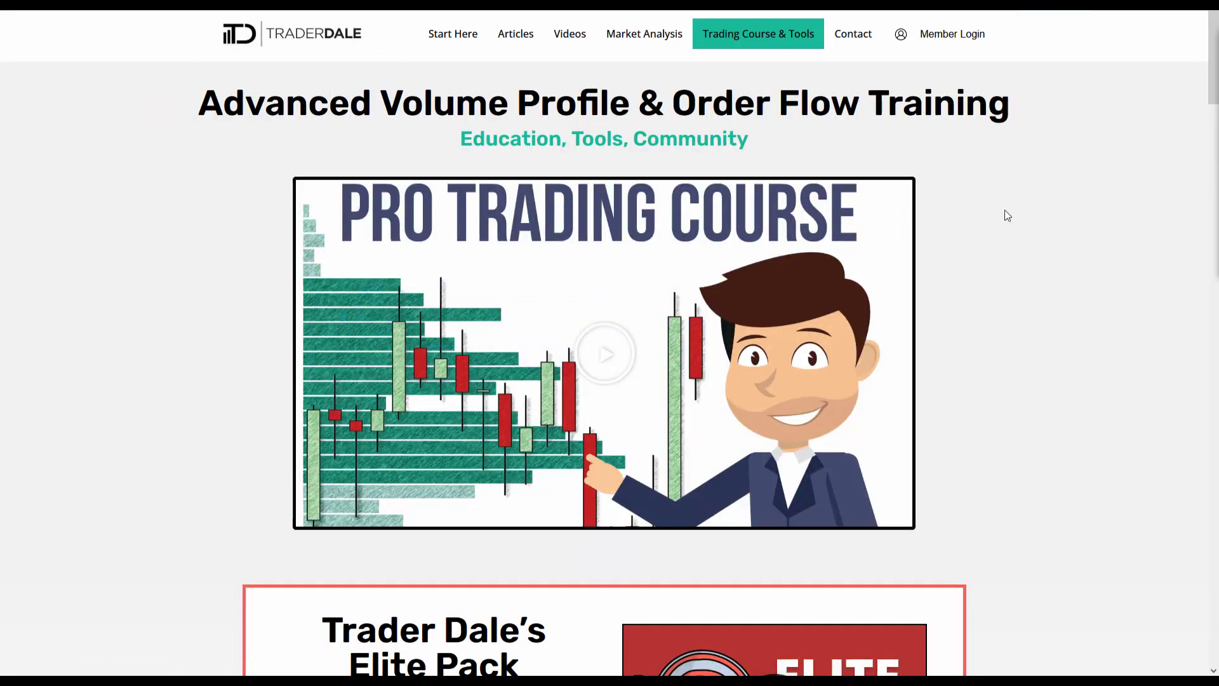
pyautogui.scroll(-8, 1108, 217)
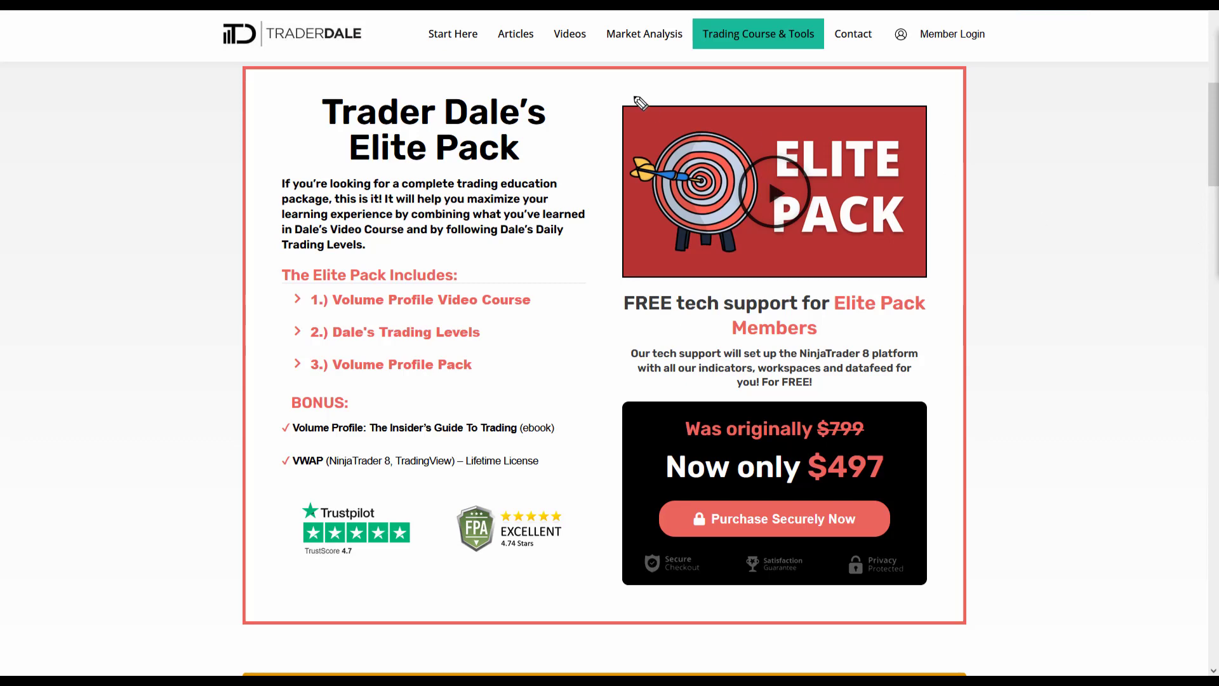
# Step: Circle the Elite Pack offer and its video, then clear and scroll to the $497 Order Flow Pack
pyautogui.moveTo(646, 90)
pyautogui.mouseDown()
pyautogui.moveTo(89, 264)
pyautogui.moveTo(340, 612)
pyautogui.moveTo(1147, 397)
pyautogui.moveTo(762, 101)
pyautogui.moveTo(594, 83)
pyautogui.mouseUp()
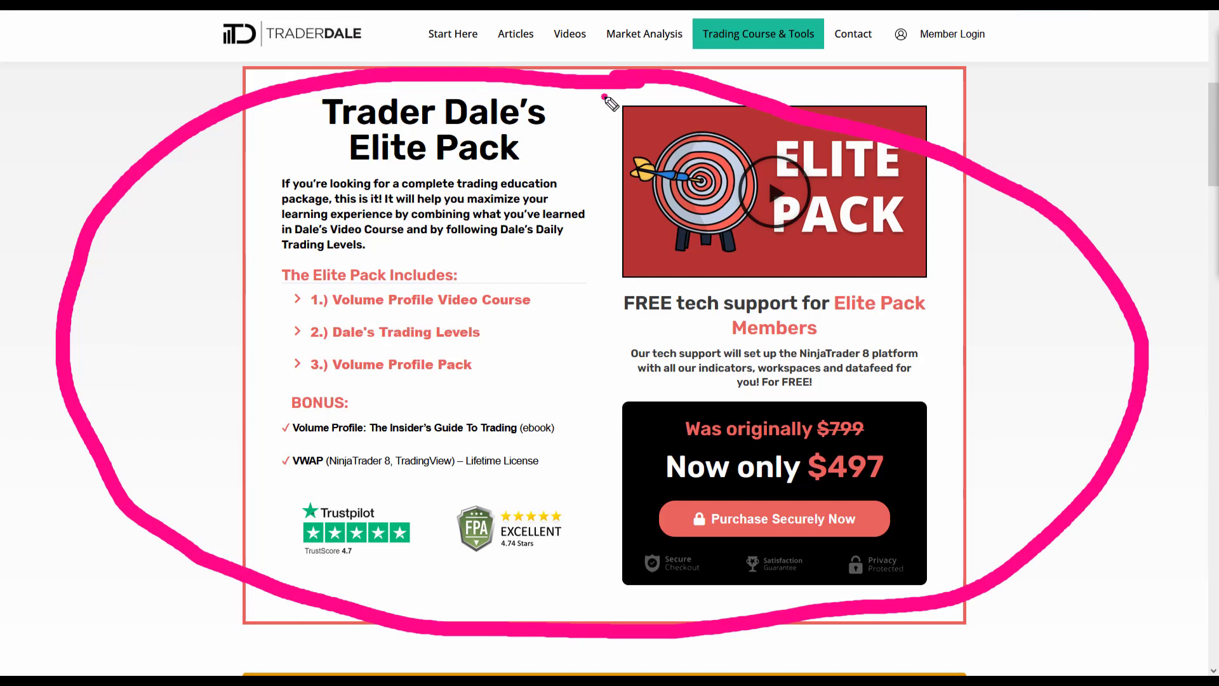
pyautogui.moveTo(604, 98)
pyautogui.mouseDown()
pyautogui.moveTo(661, 306)
pyautogui.moveTo(965, 296)
pyautogui.moveTo(931, 95)
pyautogui.moveTo(628, 95)
pyautogui.moveTo(611, 106)
pyautogui.mouseUp()
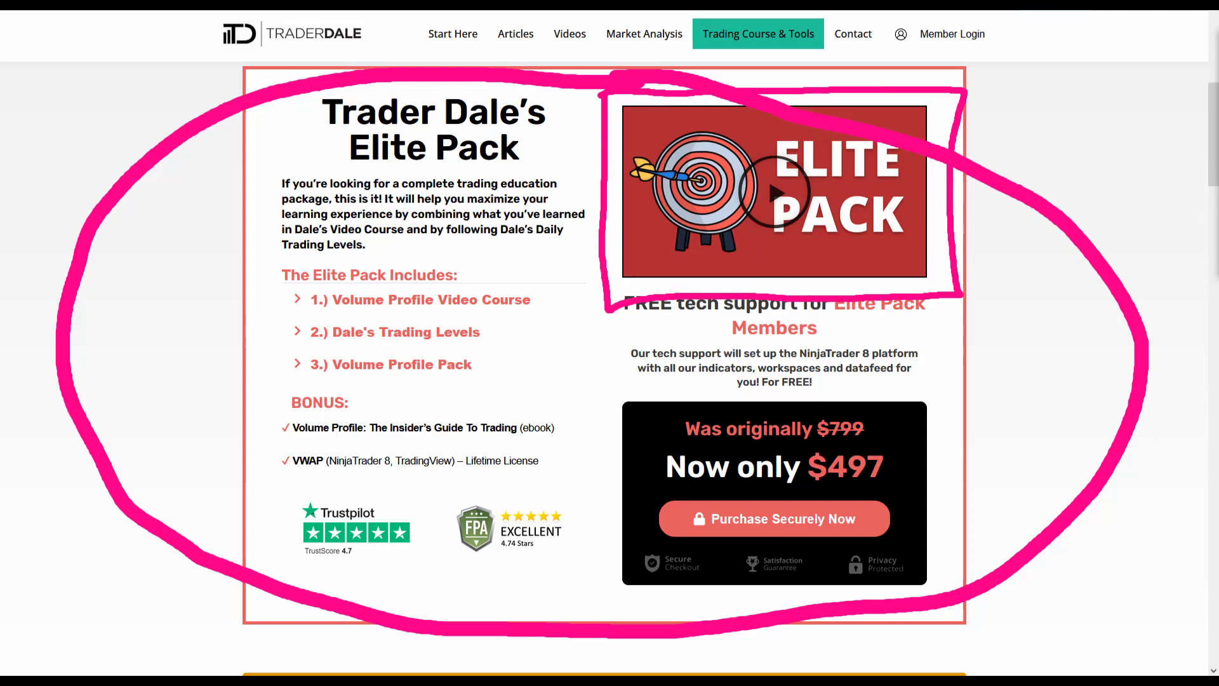
pyautogui.press('Escape')
pyautogui.scroll(-8, 1040, 236)
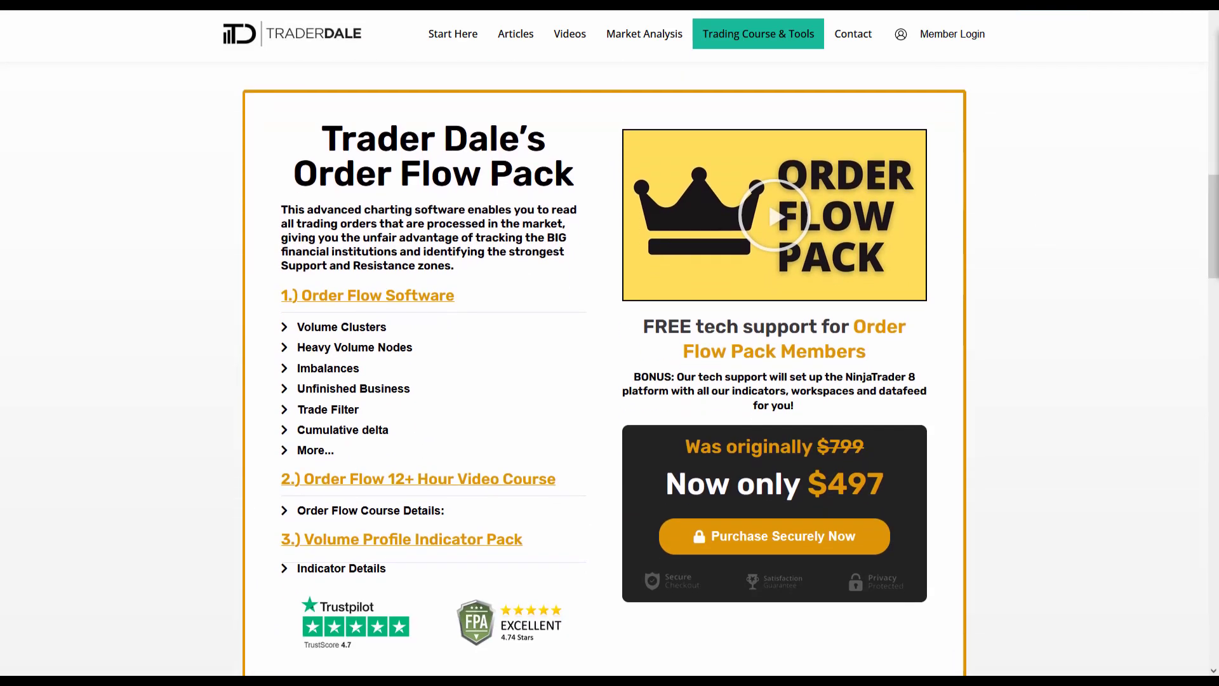
pyautogui.moveTo(210, 87)
pyautogui.mouseDown()
pyautogui.moveTo(1035, 104)
pyautogui.moveTo(993, 642)
pyautogui.moveTo(377, 669)
pyautogui.moveTo(259, 484)
pyautogui.moveTo(211, 89)
pyautogui.mouseUp()
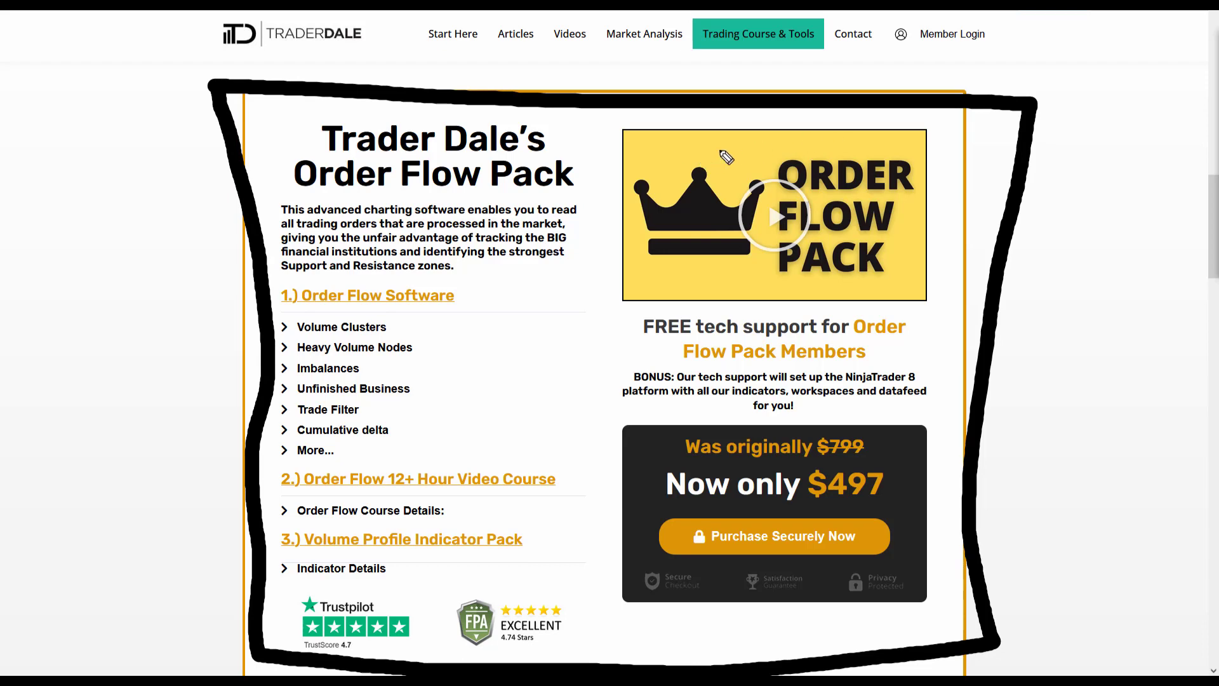
pyautogui.moveTo(829, 127)
pyautogui.mouseDown()
pyautogui.moveTo(597, 184)
pyautogui.moveTo(1000, 252)
pyautogui.moveTo(792, 105)
pyautogui.mouseUp()
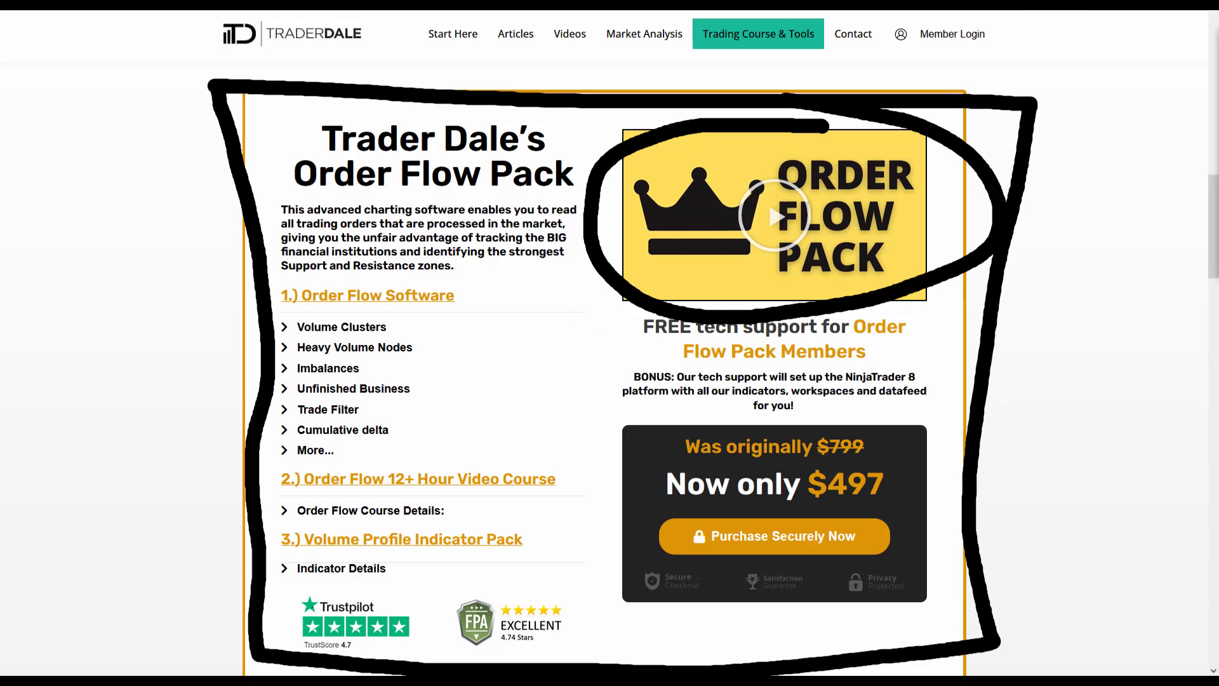
pyautogui.press('Escape')
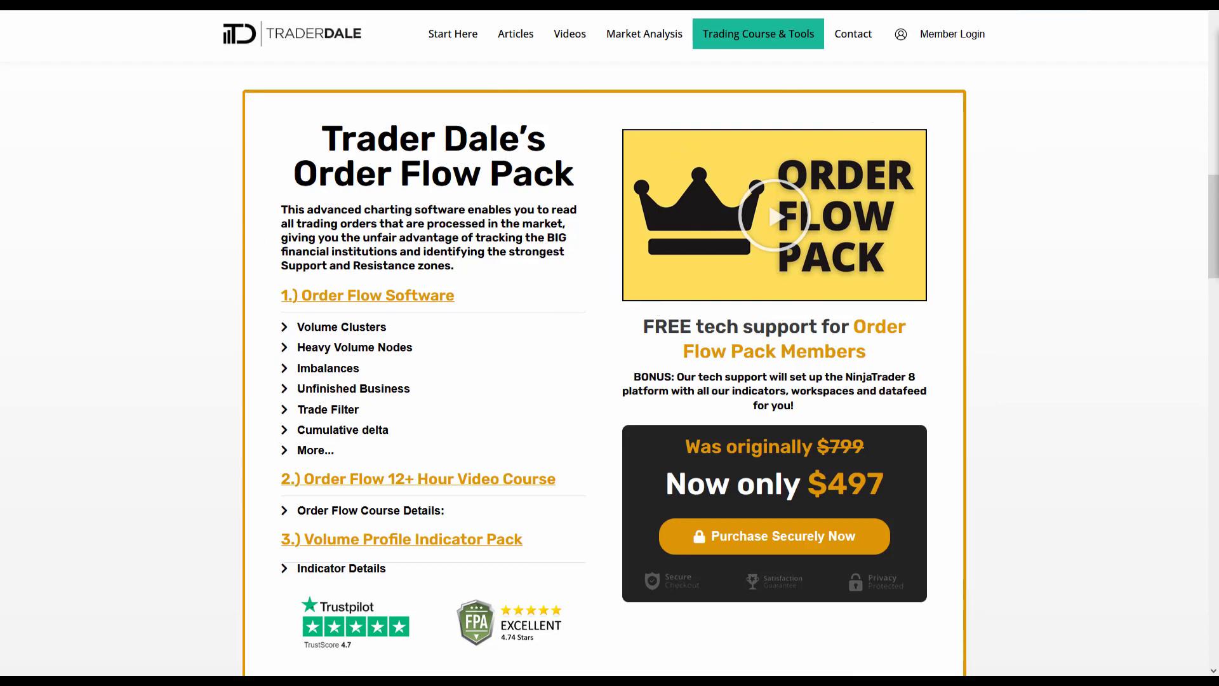